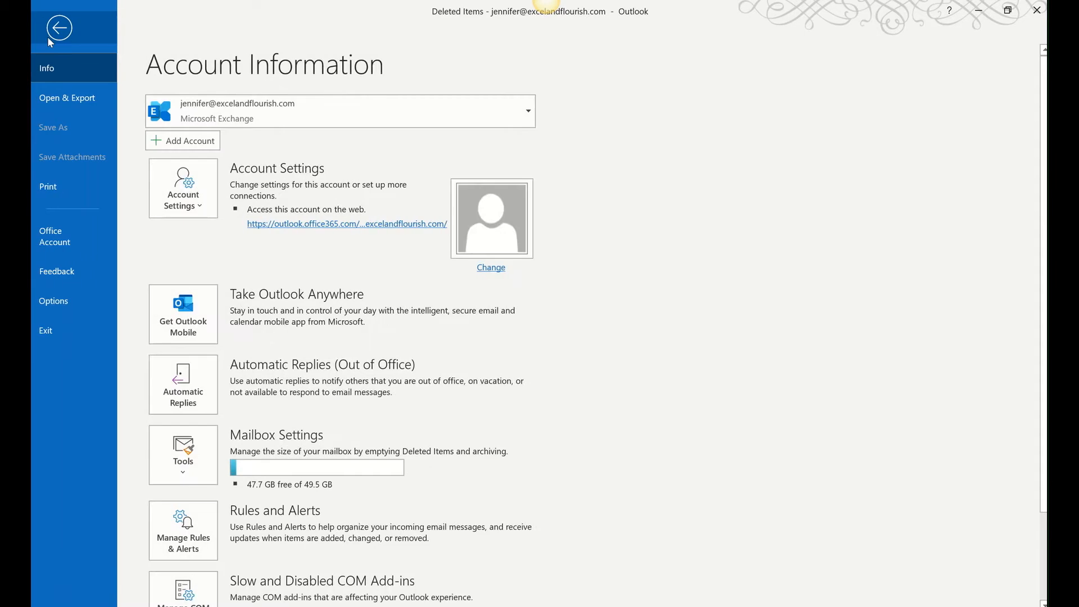
Open the AutoCorrect settings through the spelling and autocorrect section of the mail options.
{"action": "left_click", "coordinate": [54, 310]}
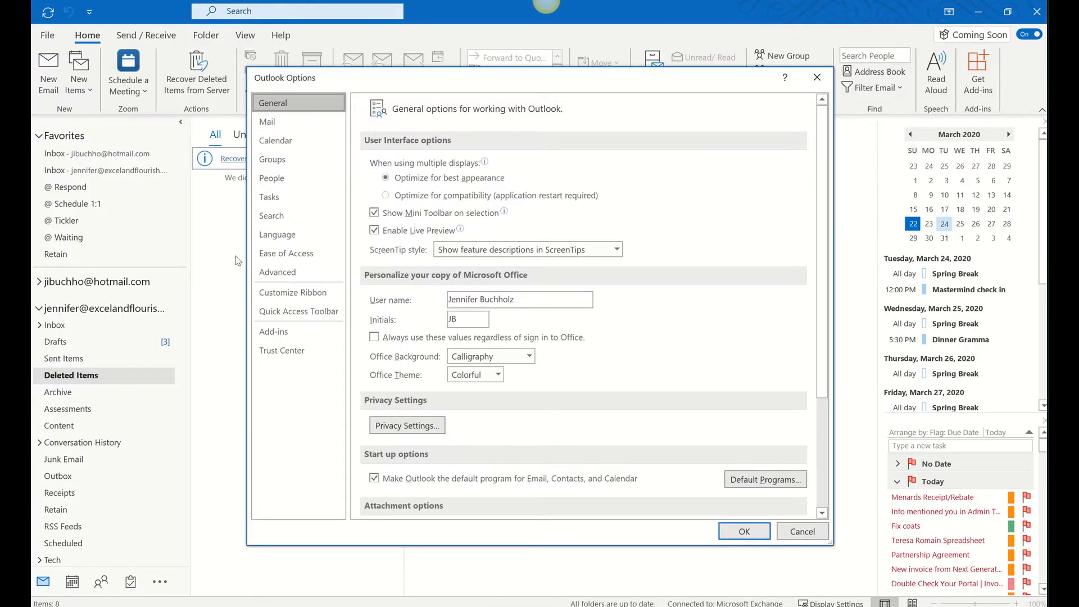
{"action": "left_click", "coordinate": [328, 129]}
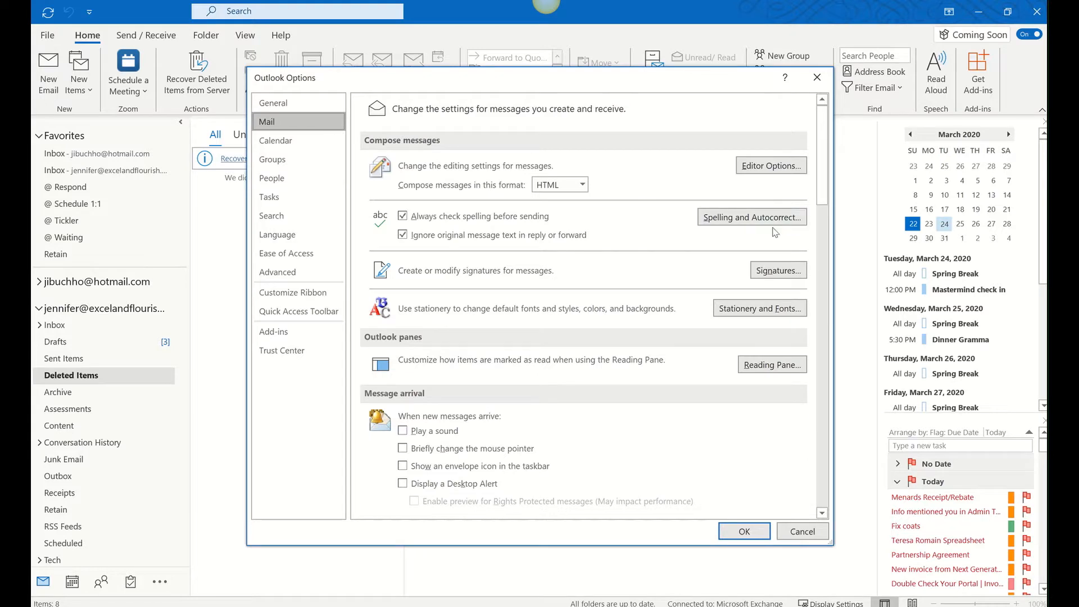
{"action": "left_click", "coordinate": [752, 217]}
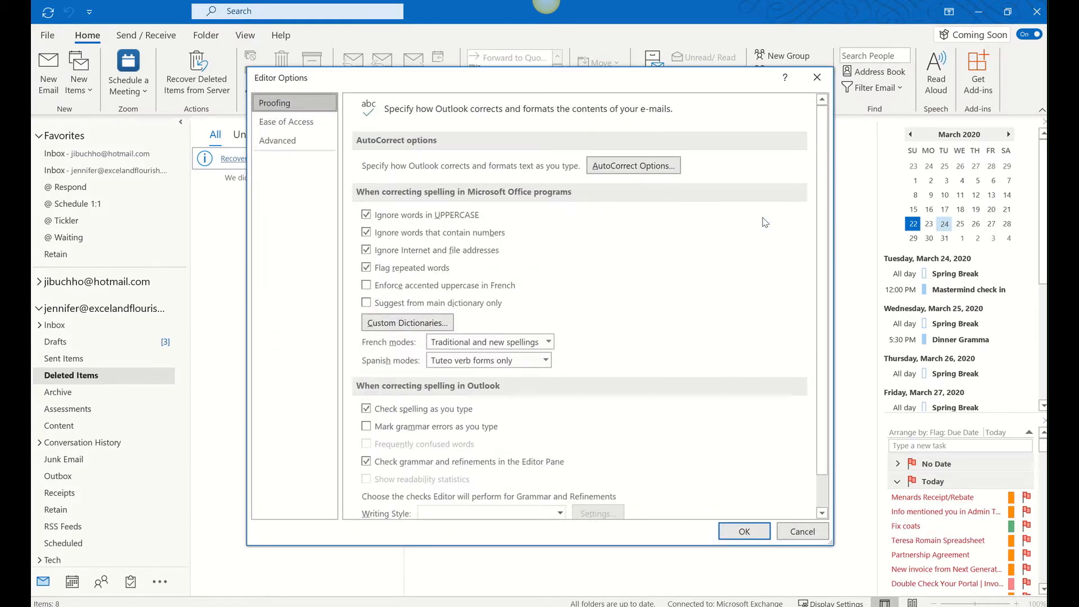
{"action": "left_click", "coordinate": [634, 170]}
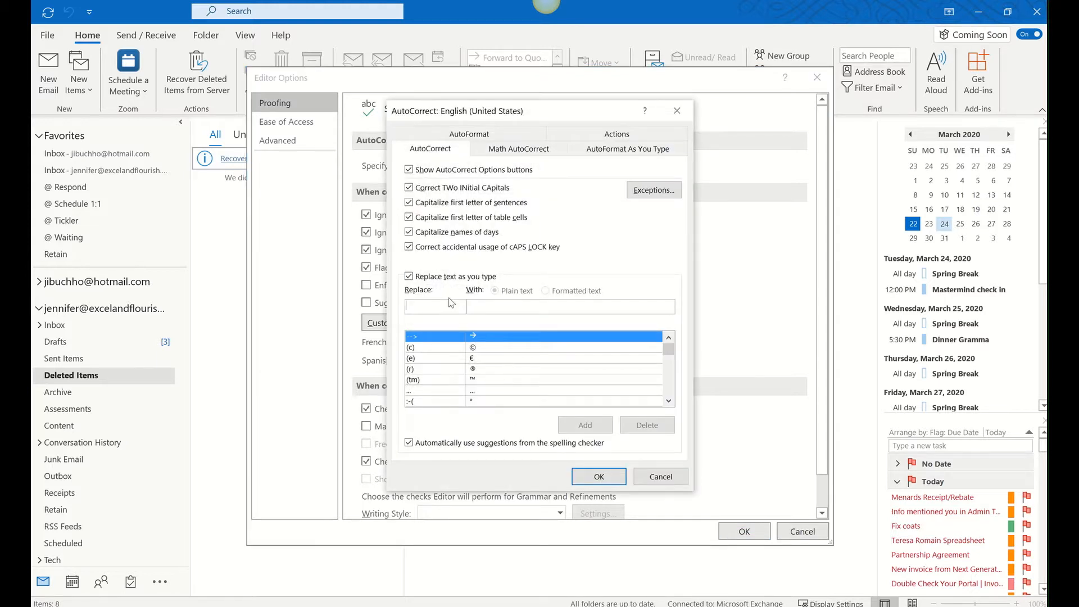
Look up the AutoCorrect replacement entries for "ty", "TY5" and "teh".
{"action": "left_click", "coordinate": [453, 308]}
{"action": "type", "text": "ty"}
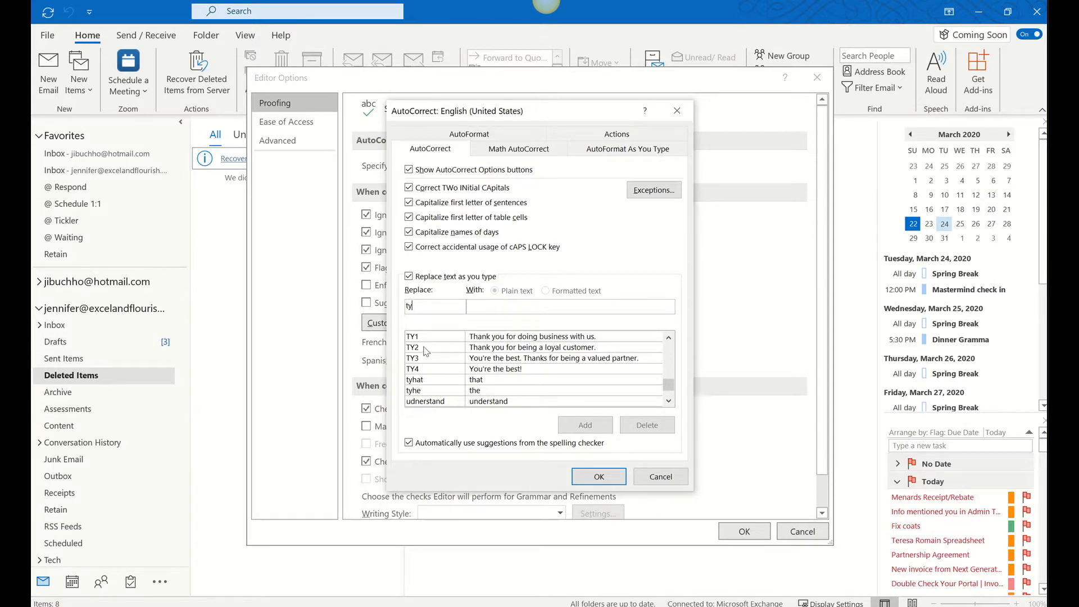
{"action": "double_click", "coordinate": [424, 306]}
{"action": "type", "text": "TY5"}
{"action": "double_click", "coordinate": [421, 306]}
{"action": "type", "text": "teh"}
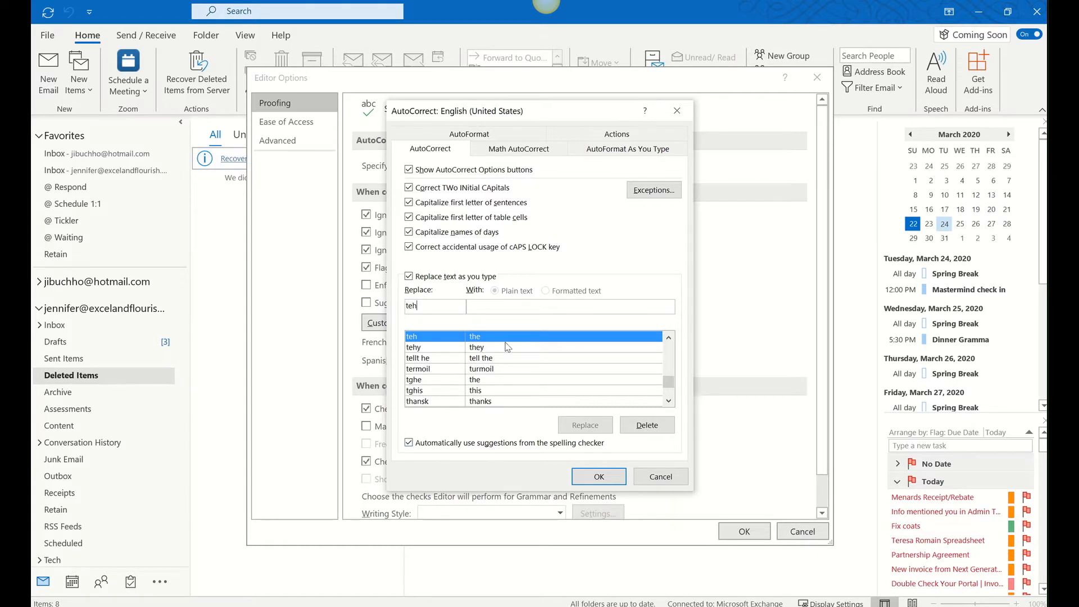
Fill in a new AutoCorrect entry replacing "TY5" with "Thank you for being a part of our presentations!".
{"action": "left_click_drag", "start_coordinate": [421, 307], "coordinate": [338, 304]}
{"action": "type", "text": "TY"}
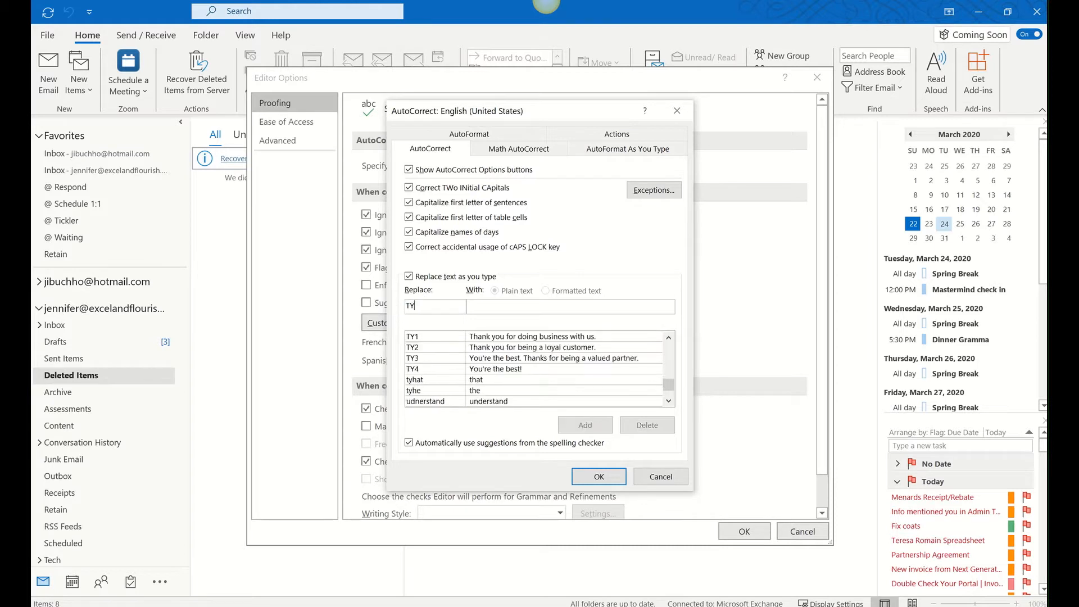
{"action": "type", "text": "5"}
{"action": "type", "text": "Thank oyu"}
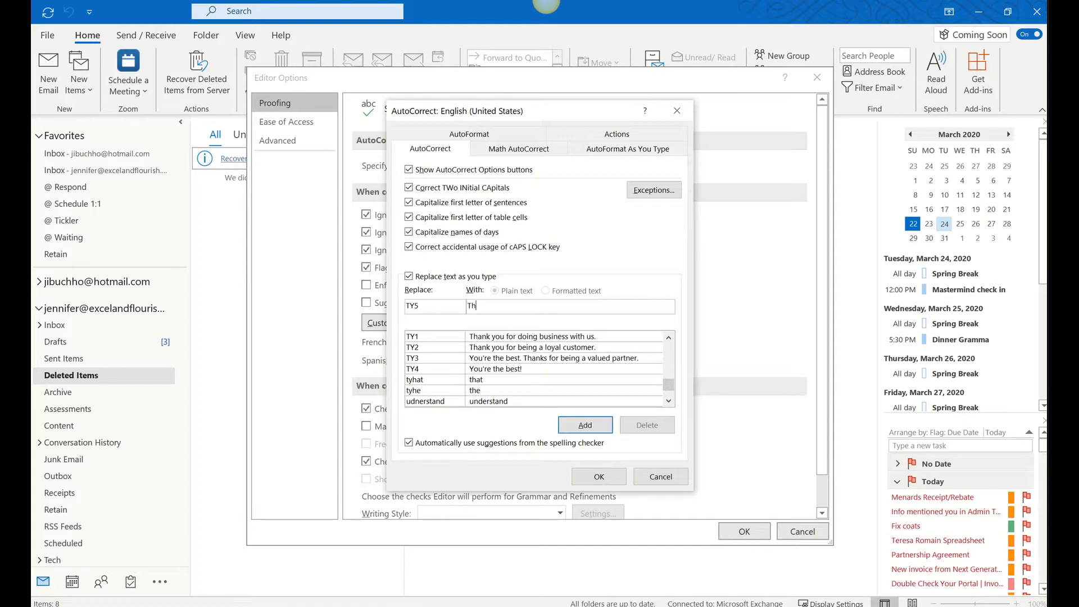
{"action": "key", "text": "BackSpace"}
{"action": "key", "text": "BackSpace"}
{"action": "key", "text": "BackSpace"}
{"action": "key", "text": "BackSpace"}
{"action": "type", "text": "you for being a part of our presentations!"}
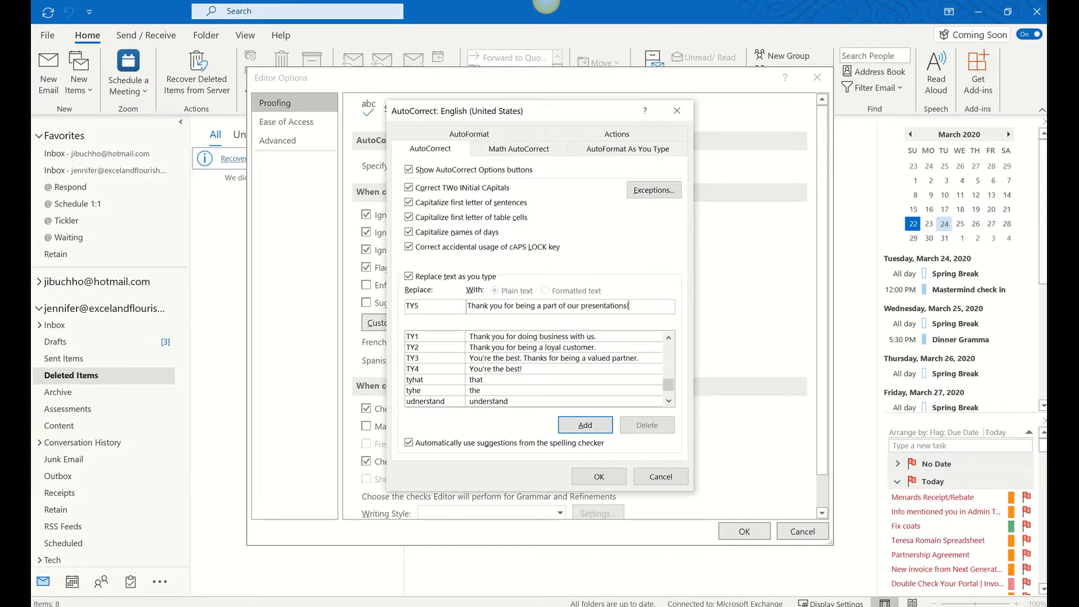
Append "I hope you enjoy them." to the TY5 replacement text, add the entry and save all the options.
{"action": "type", "text": " I hope you e"}
{"action": "type", "text": "njo"}
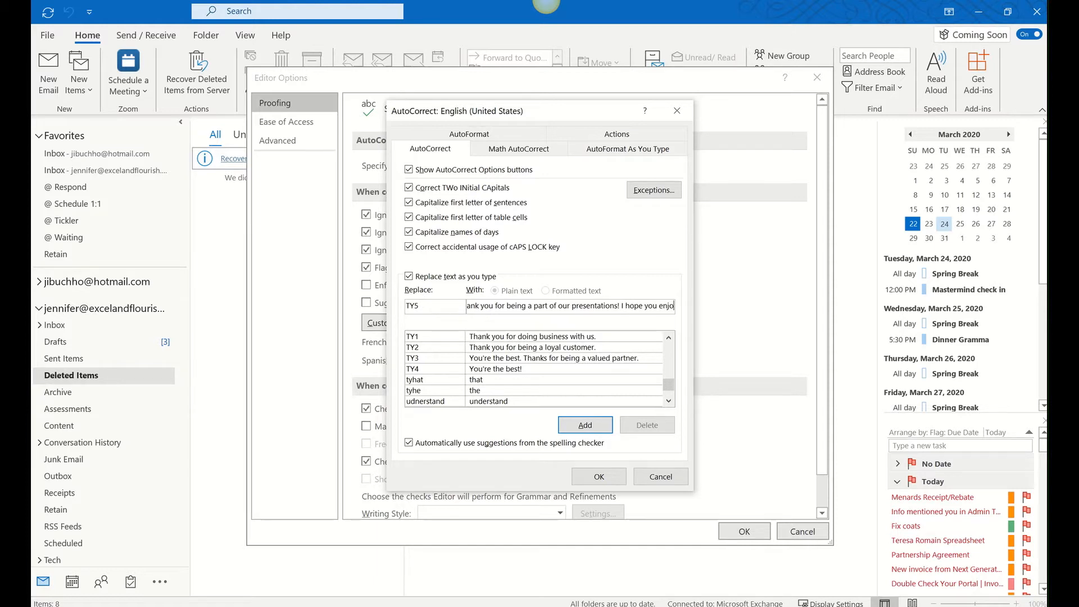
{"action": "type", "text": "y them."}
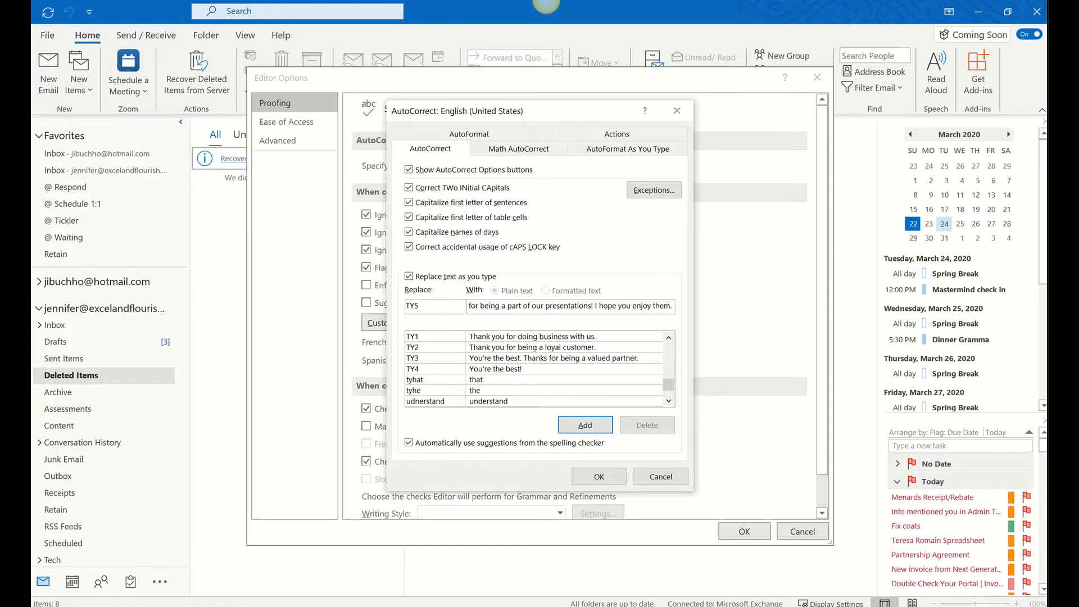
{"action": "left_click", "coordinate": [600, 429]}
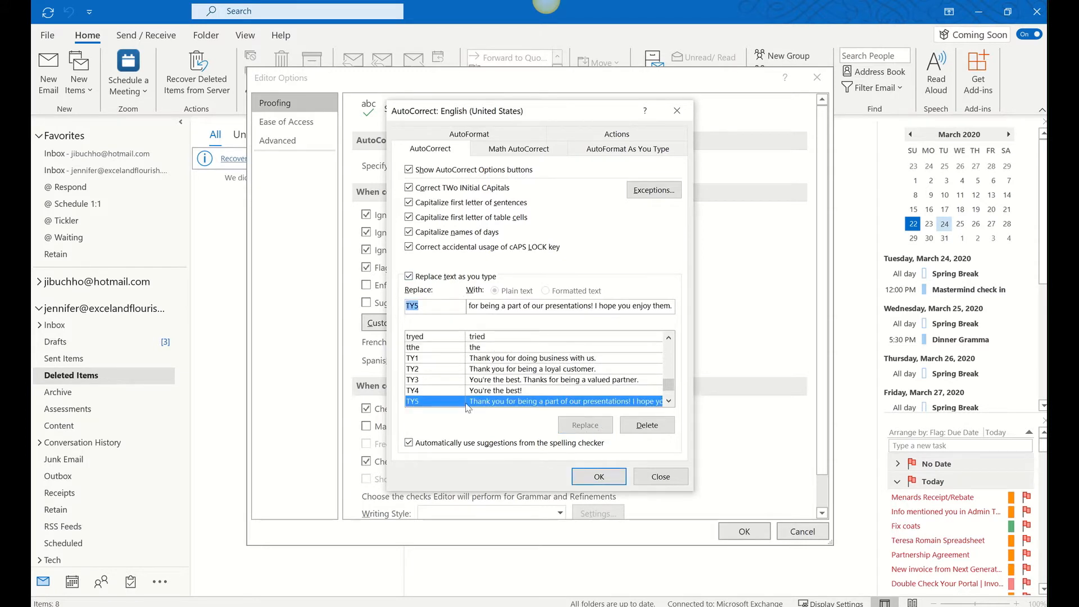
{"action": "left_click", "coordinate": [599, 476]}
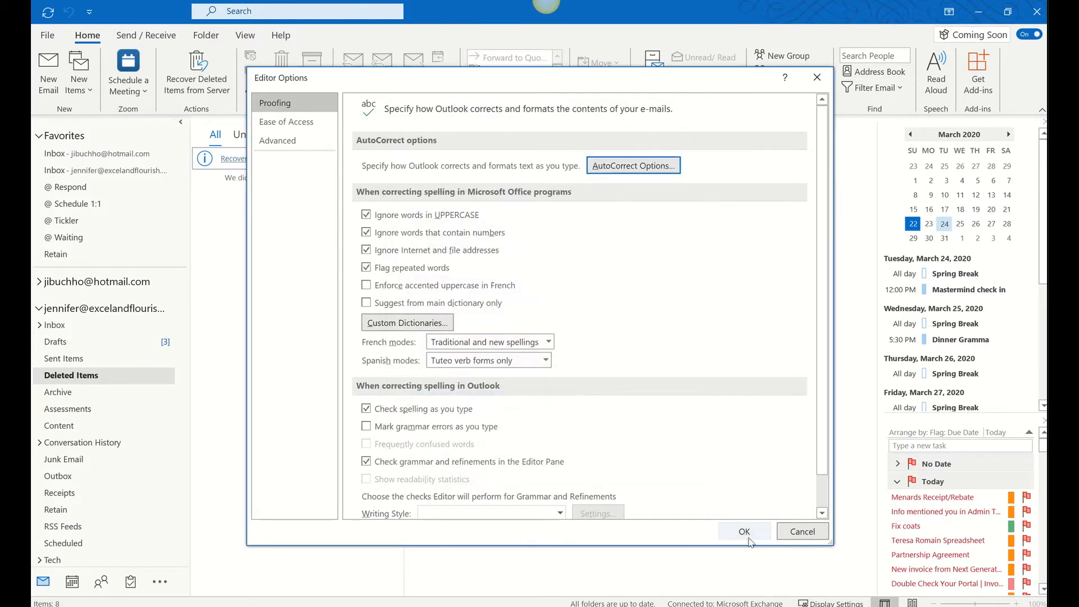
{"action": "left_click", "coordinate": [747, 533]}
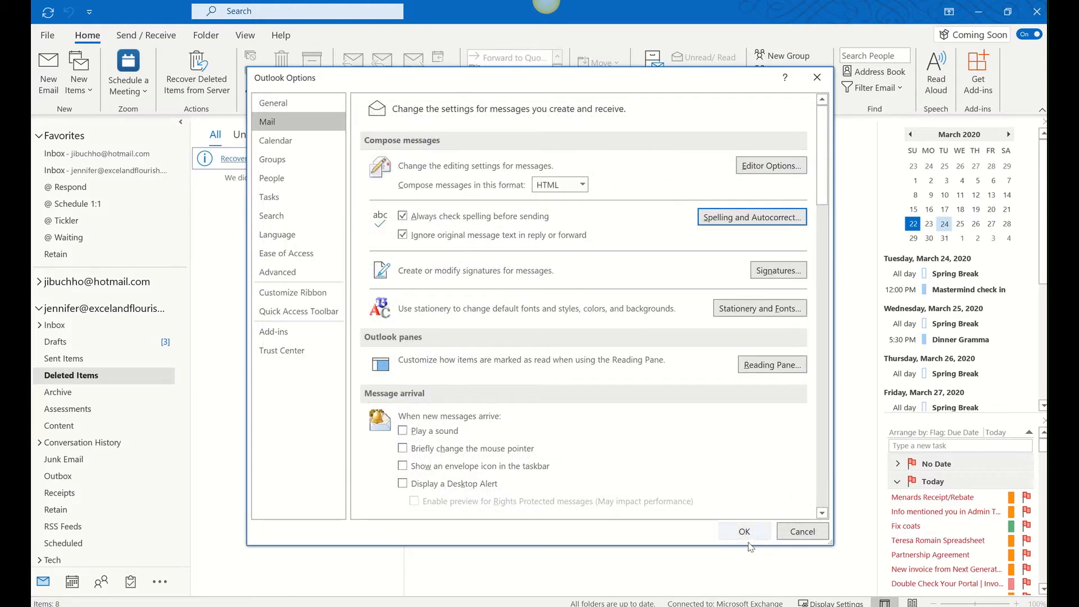
{"action": "left_click", "coordinate": [731, 530]}
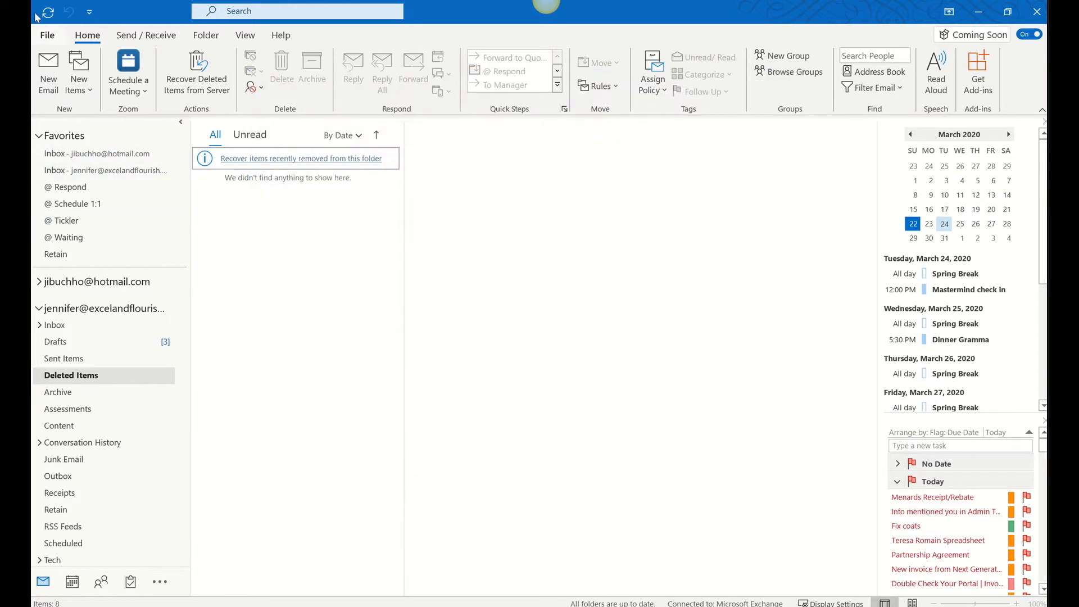
{"action": "left_click", "coordinate": [47, 35]}
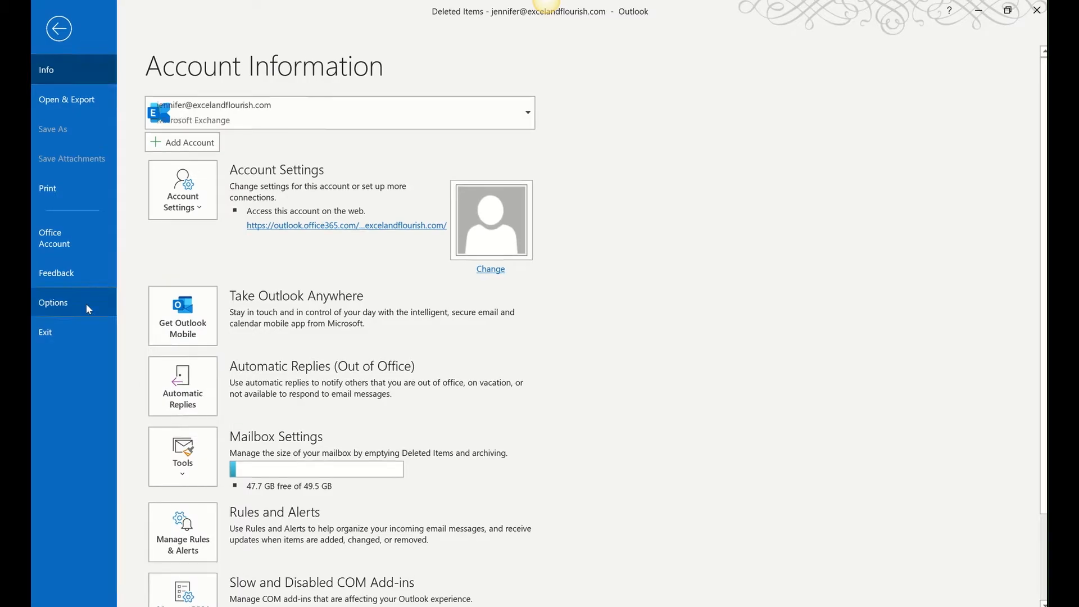
{"action": "left_click", "coordinate": [86, 304]}
{"action": "left_click", "coordinate": [273, 124]}
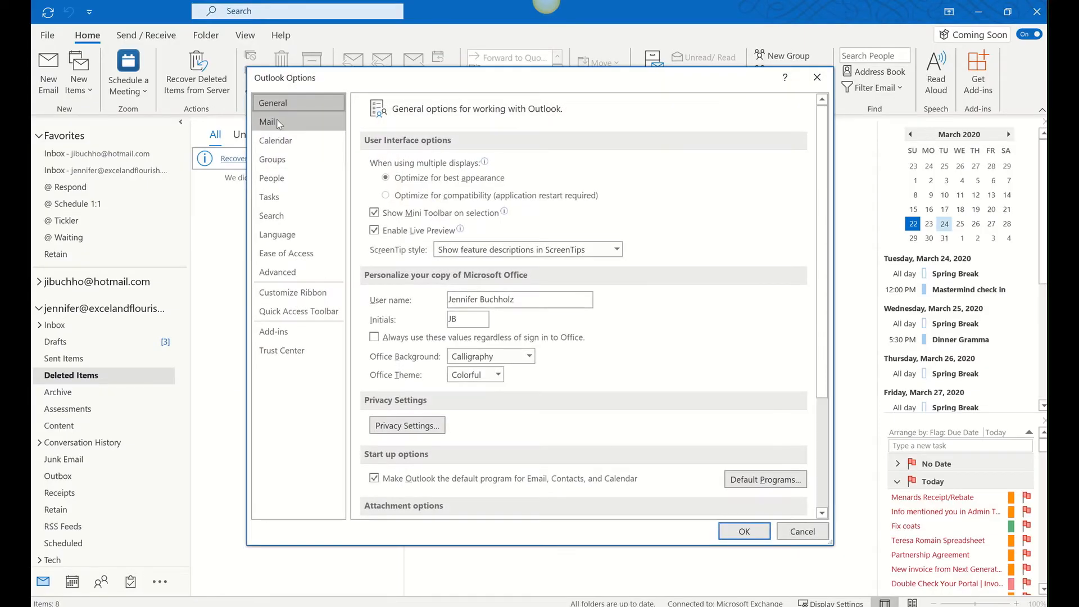
{"action": "left_click", "coordinate": [776, 222]}
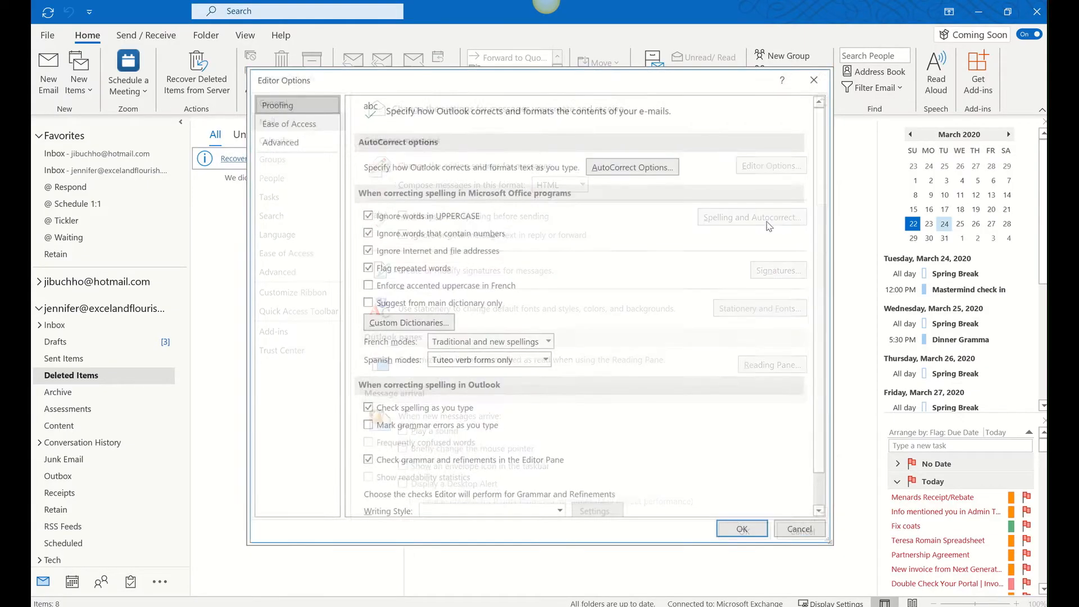
{"action": "left_click", "coordinate": [610, 167]}
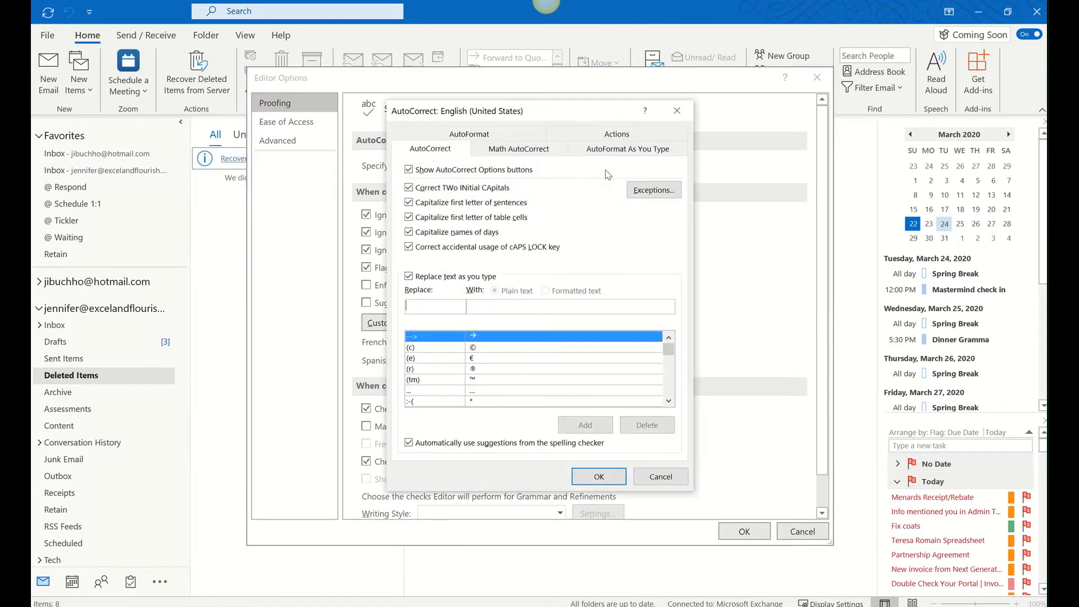
{"action": "left_click", "coordinate": [660, 476]}
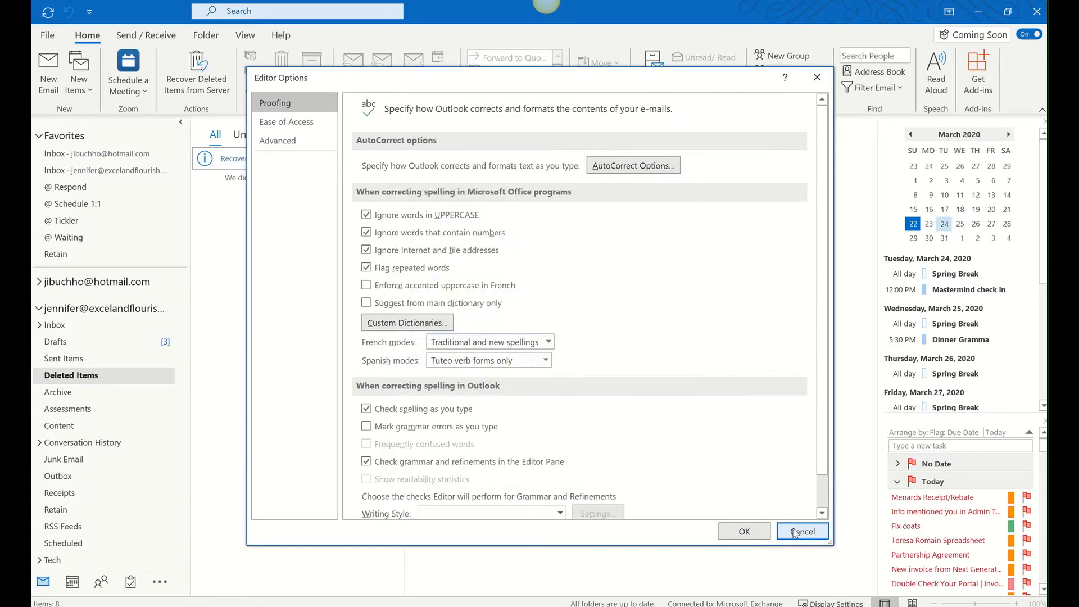
{"action": "left_click", "coordinate": [802, 531]}
{"action": "left_click", "coordinate": [801, 531]}
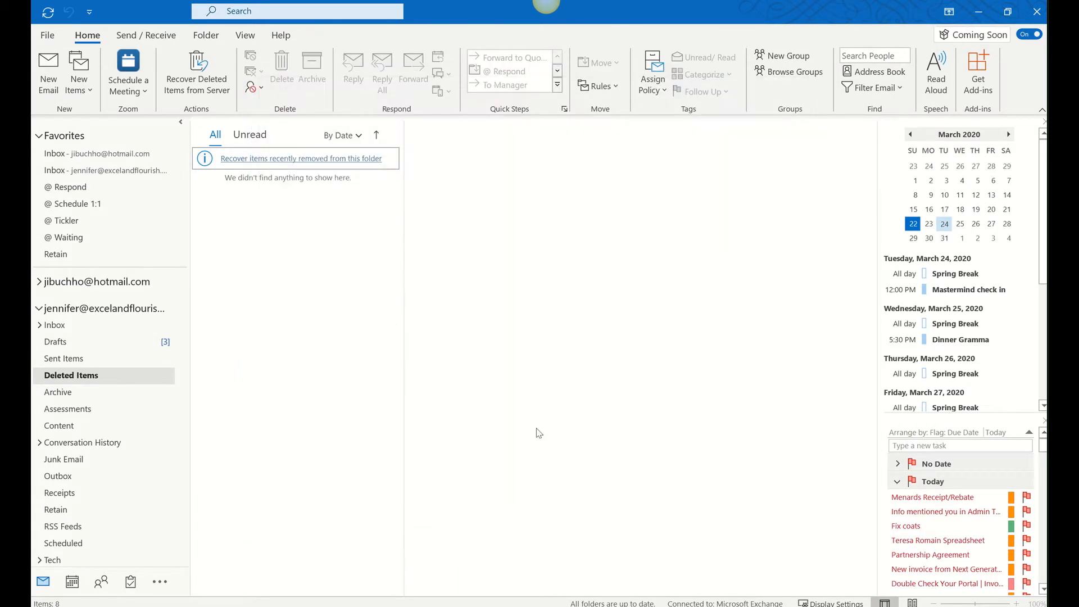
Start a new email and expand the TY1 shortcut in its body to "Thank you for doing business with us.".
{"action": "left_click", "coordinate": [48, 68]}
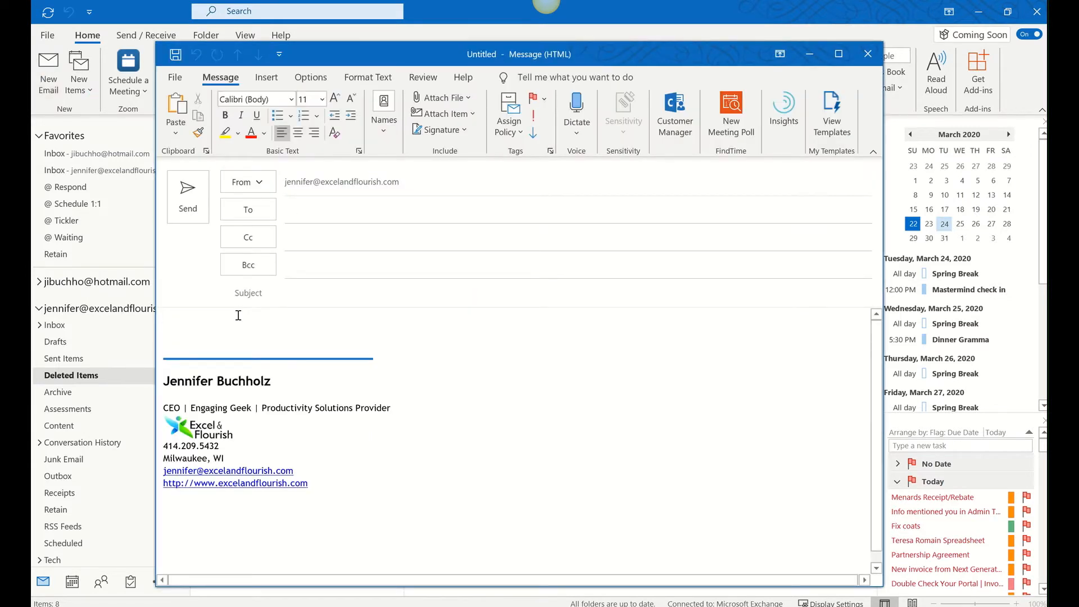
{"action": "type", "text": "Ty1"}
{"action": "key", "text": "Return"}
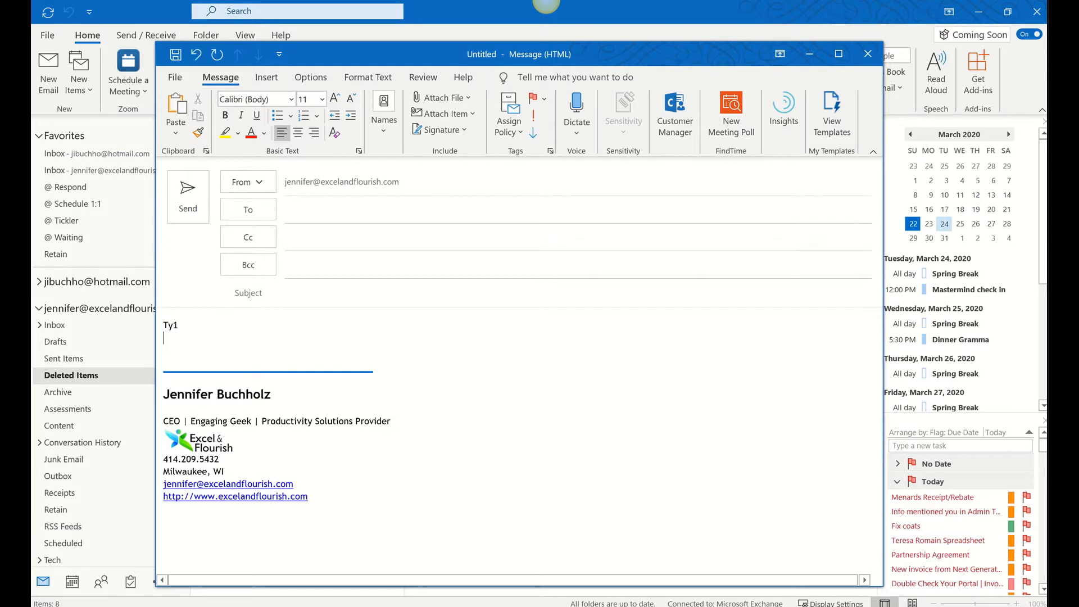
{"action": "key", "text": "BackSpace"}
{"action": "key", "text": "BackSpace"}
{"action": "key", "text": "BackSpace"}
{"action": "key", "text": "BackSpace"}
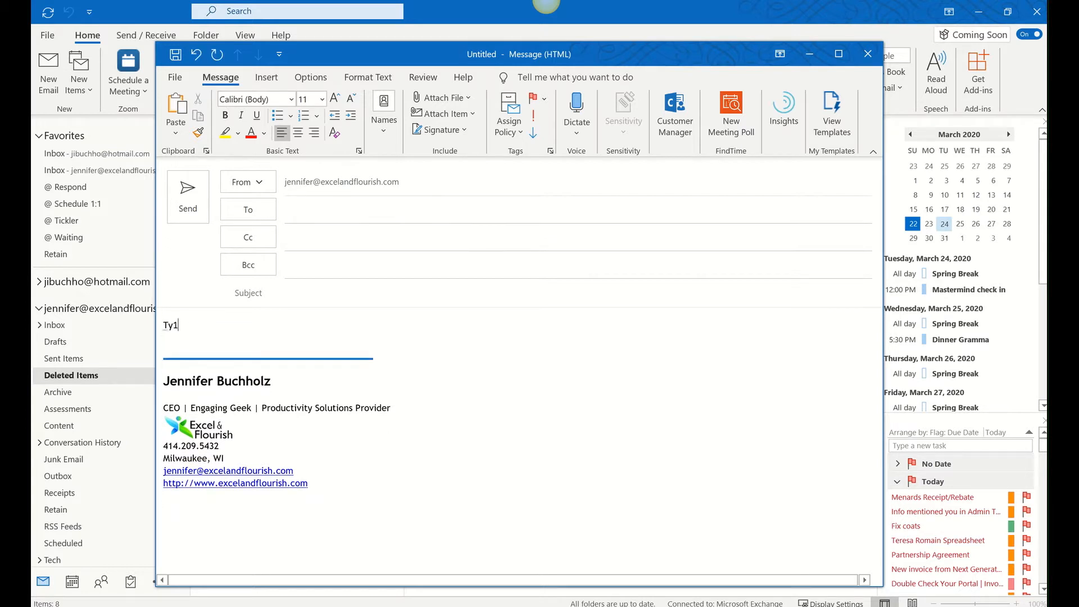
{"action": "type", "text": "TY"}
{"action": "key", "text": "F3"}
{"action": "key", "text": "Return"}
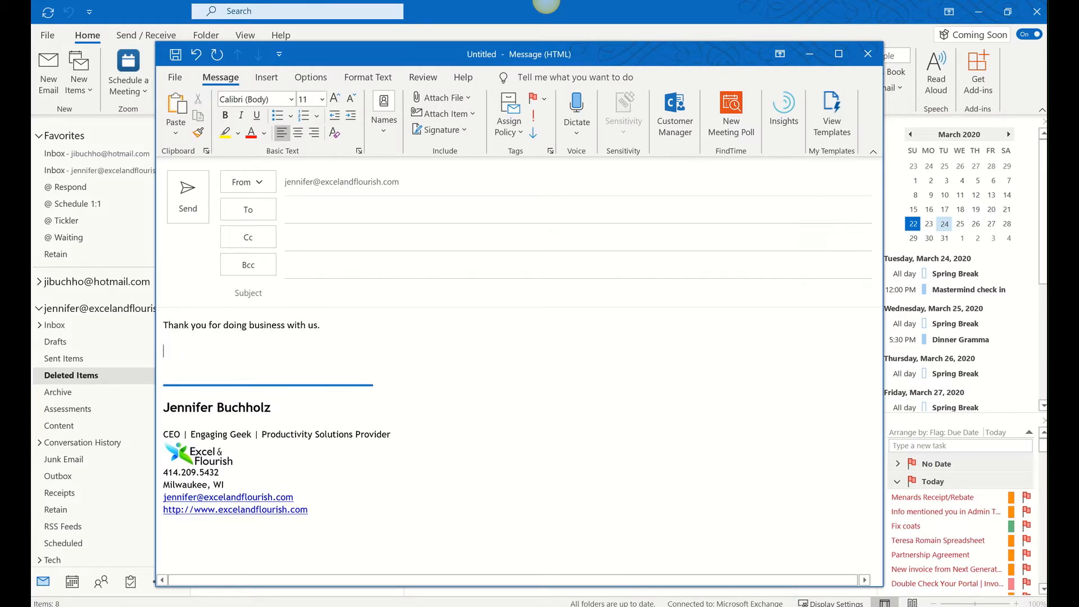
Expand the TY2 shortcut to "Thank you for being a loyal customer." and enter another TY shortcut on a new line below.
{"action": "type", "text": "TY"}
{"action": "type", "text": "L"}
{"action": "key", "text": "F3"}
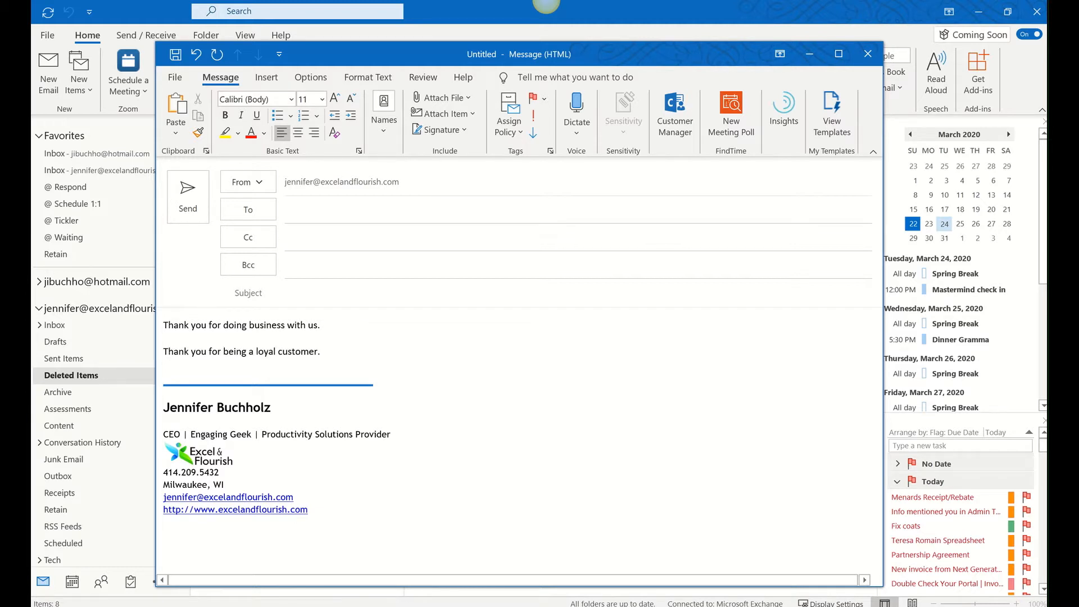
{"action": "key", "text": "Return"}
{"action": "key", "text": "Return"}
{"action": "type", "text": "TY"}
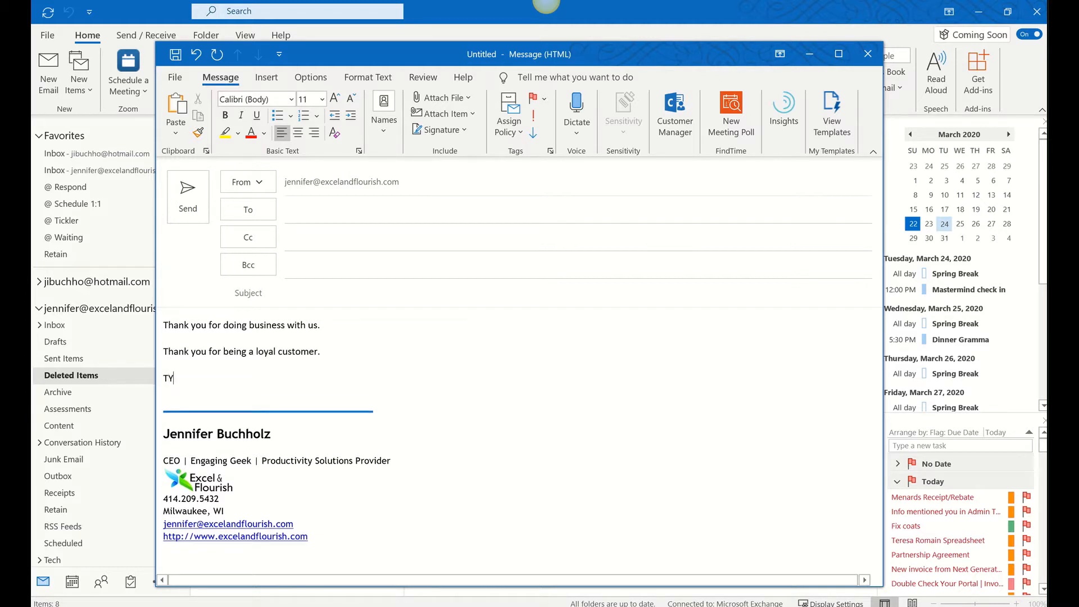
{"action": "type", "text": "P"}
{"action": "key", "text": "F3"}
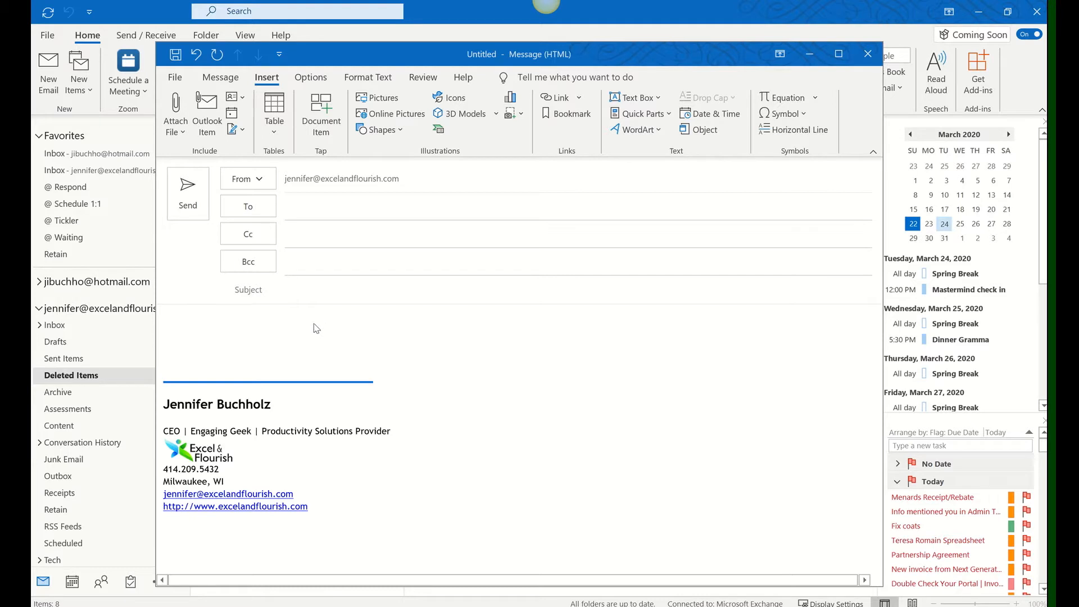
Copy "Productivity Solutions Provider" from the email signature into the empty message body above it.
{"action": "left_click", "coordinate": [669, 114]}
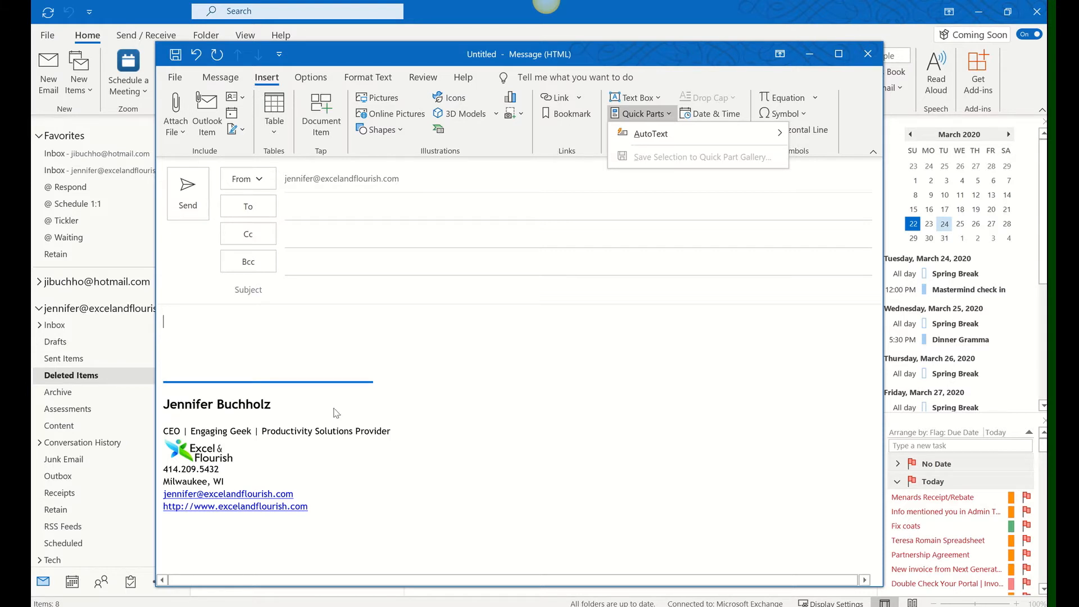
{"action": "left_click", "coordinate": [275, 443]}
{"action": "left_click_drag", "start_coordinate": [413, 434], "coordinate": [262, 432]}
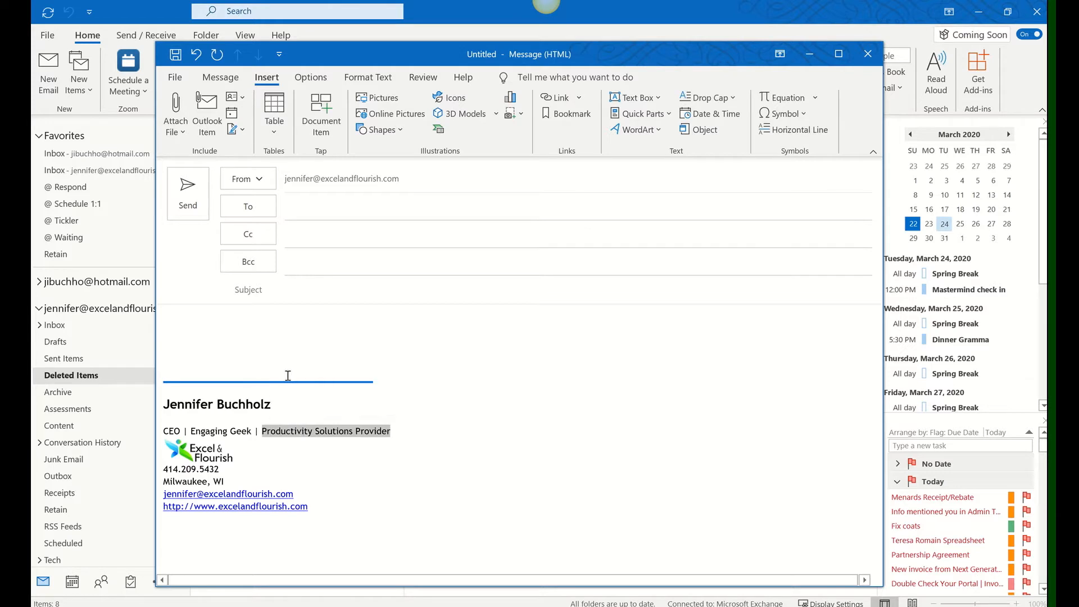
{"action": "key", "text": "ctrl+c"}
{"action": "left_click", "coordinate": [277, 330]}
{"action": "key", "text": "ctrl+v"}
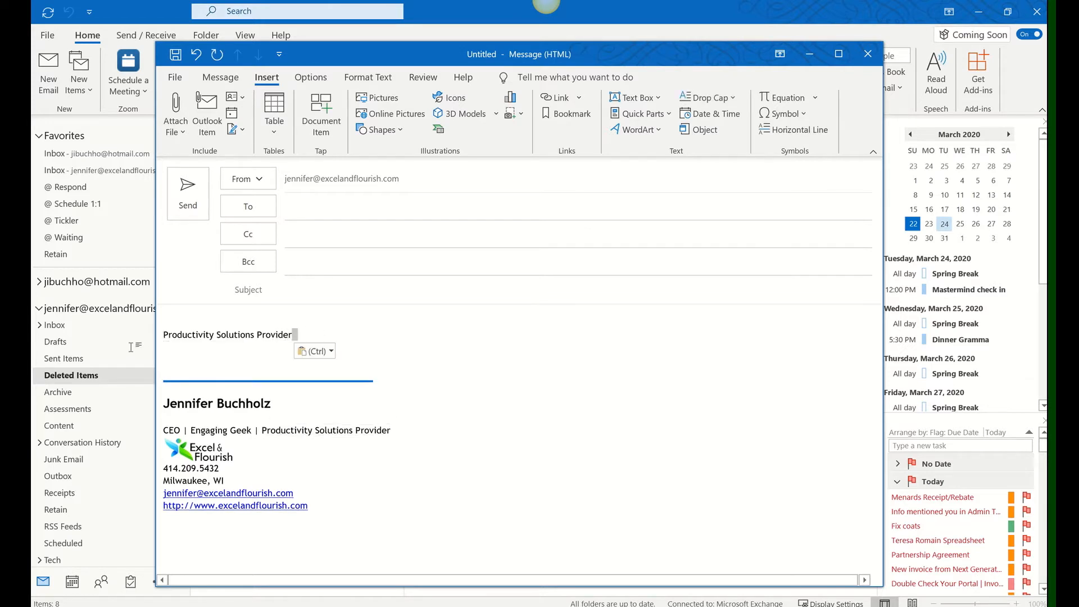
Save the "Productivity Solutions Provider" line to the AutoText gallery as a building block named Productivity in the General category.
{"action": "left_click", "coordinate": [158, 334]}
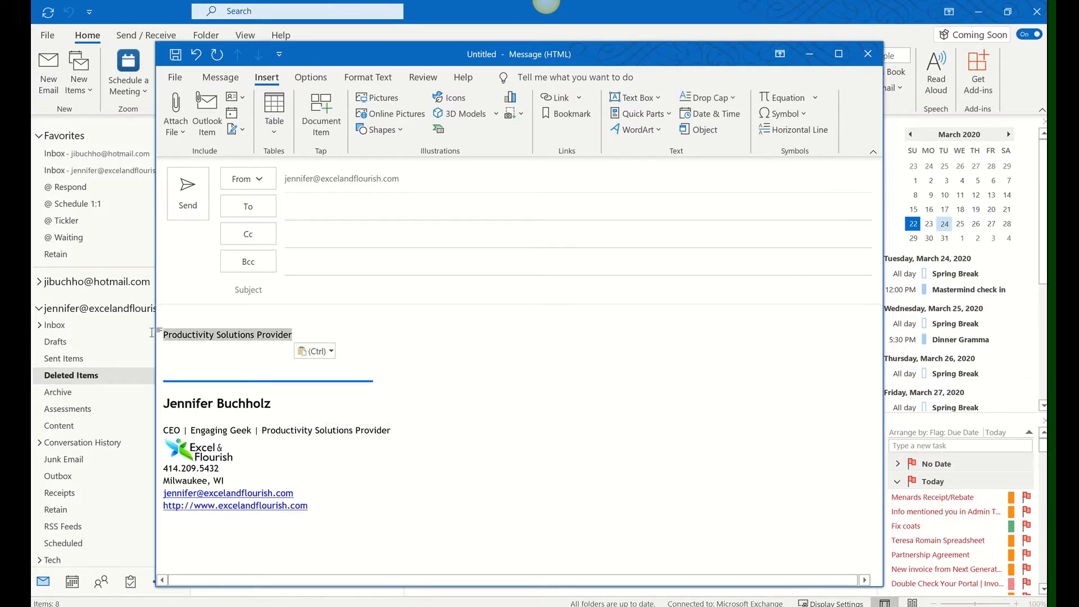
{"action": "left_click", "coordinate": [632, 129]}
{"action": "left_click", "coordinate": [632, 129]}
{"action": "left_click", "coordinate": [640, 114]}
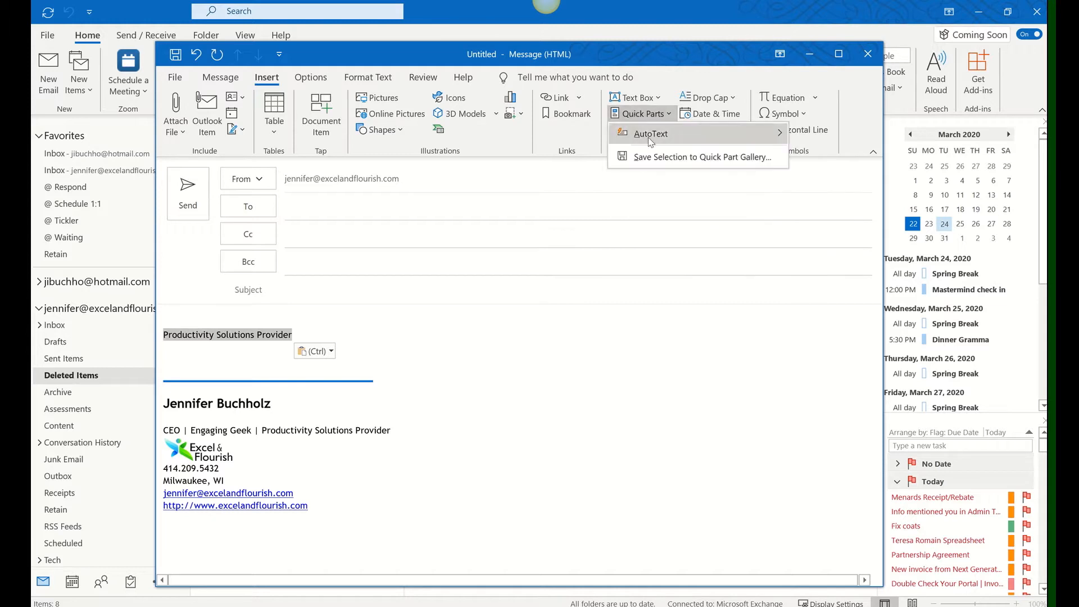
{"action": "mouse_move", "coordinate": [649, 139]}
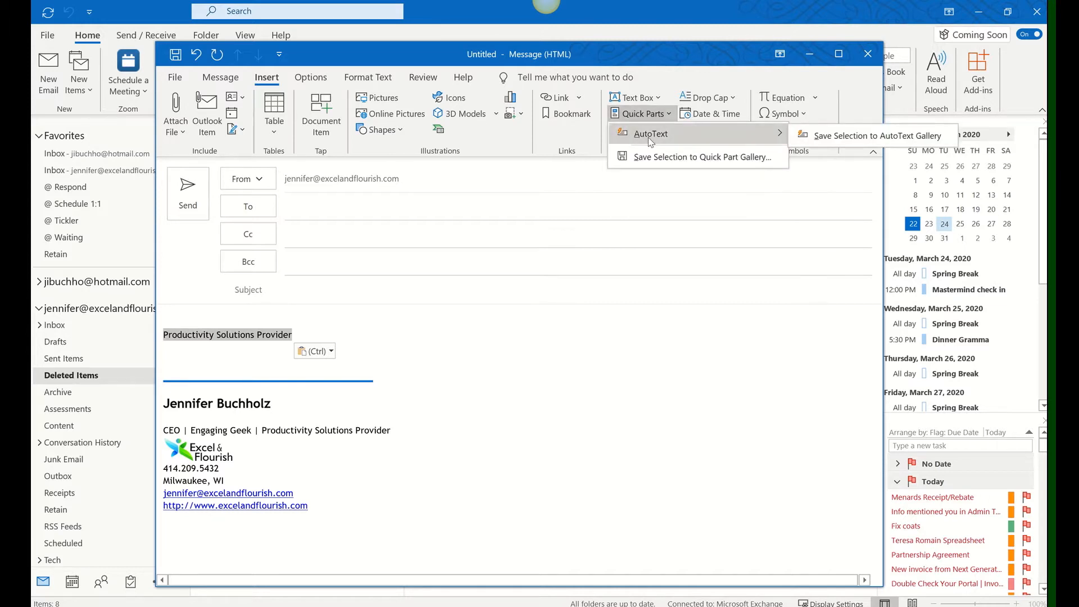
{"action": "left_click", "coordinate": [864, 140]}
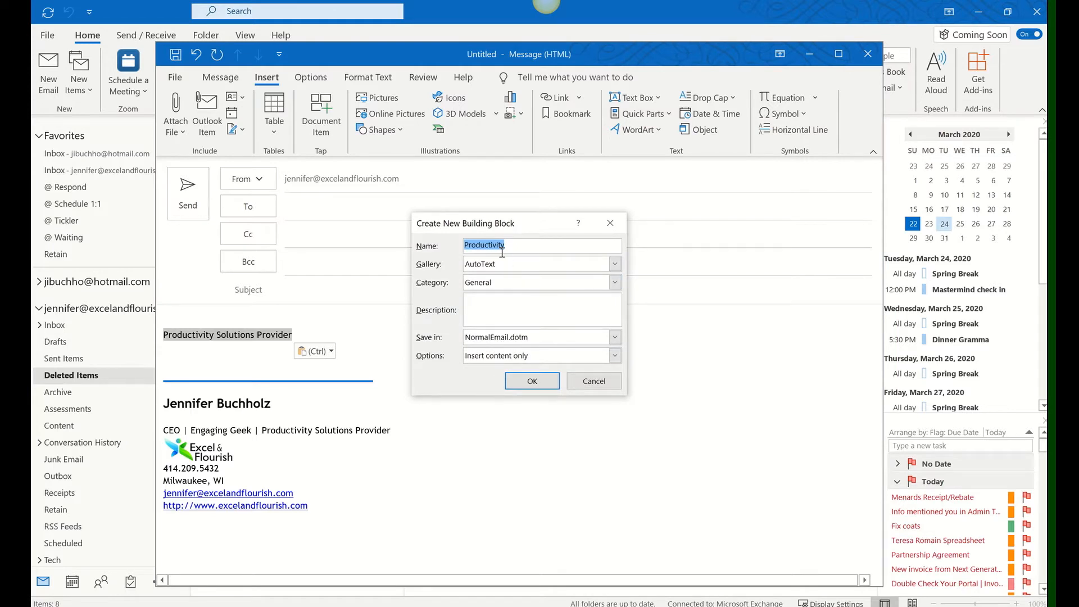
{"action": "left_click", "coordinate": [512, 384]}
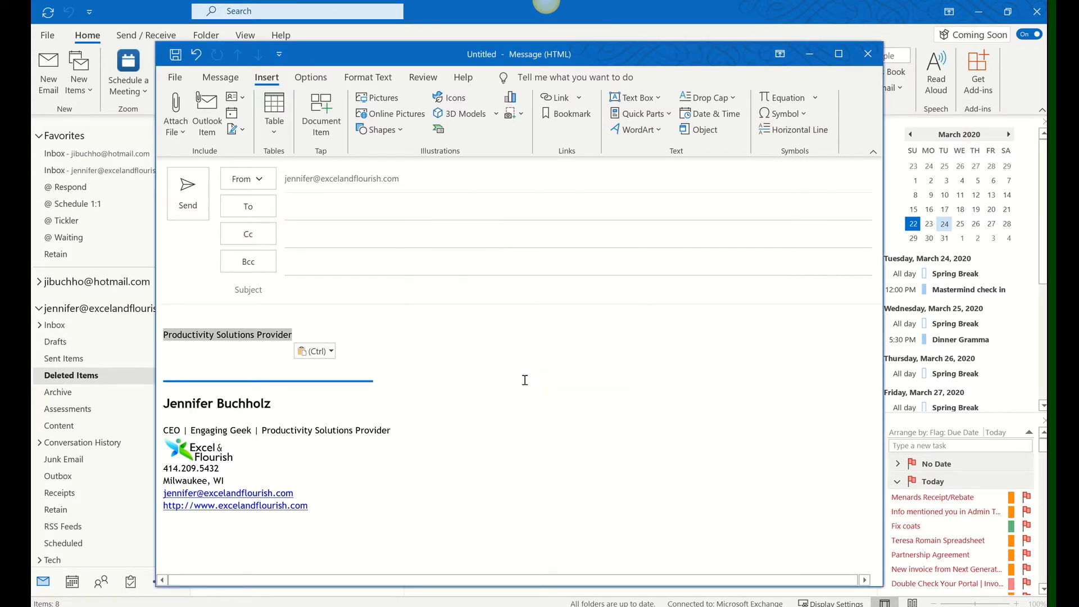
Insert the Productivity AutoText entry on a new line below the original "Productivity Solutions Provider" text.
{"action": "key", "text": "Return"}
{"action": "key", "text": "Return"}
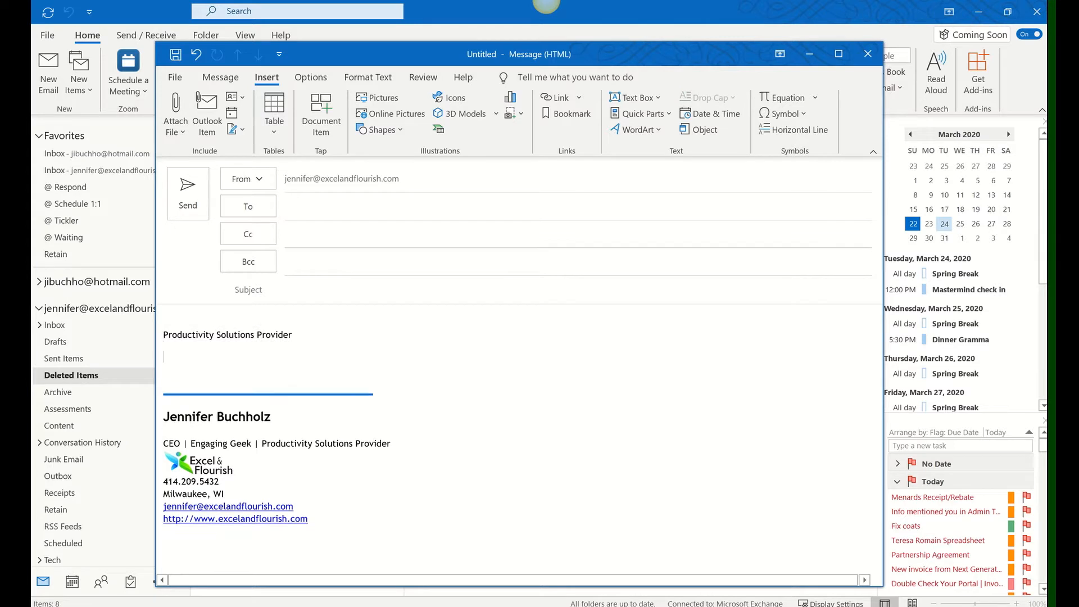
{"action": "left_click", "coordinate": [664, 114]}
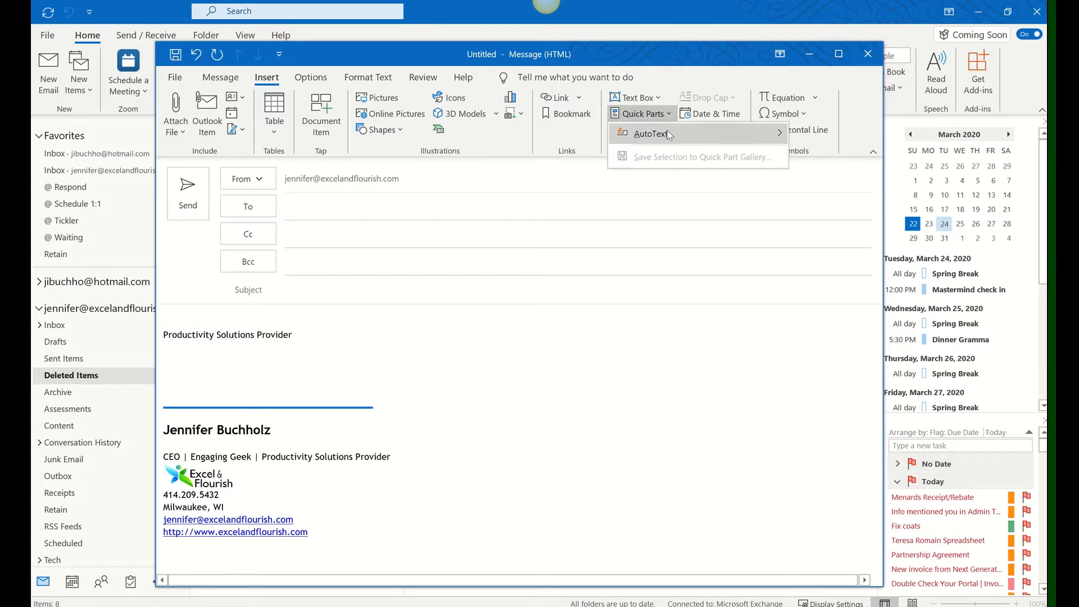
{"action": "mouse_move", "coordinate": [669, 135]}
{"action": "left_click", "coordinate": [471, 188]}
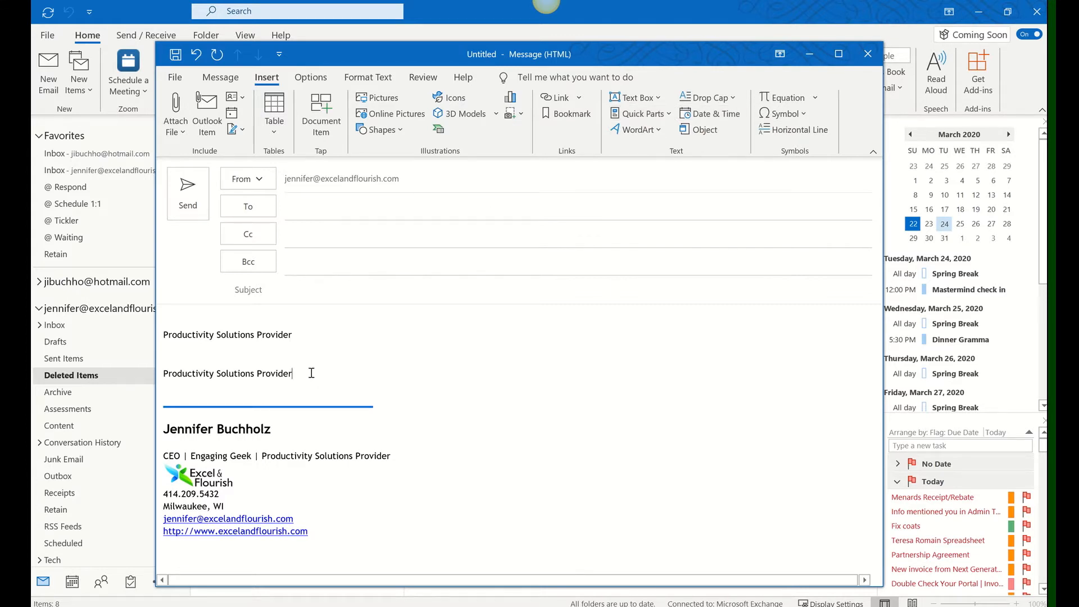
Copy the Excel & Flourish logo from the signature to the line beneath the second "Productivity Solutions Provider".
{"action": "key", "text": "Return"}
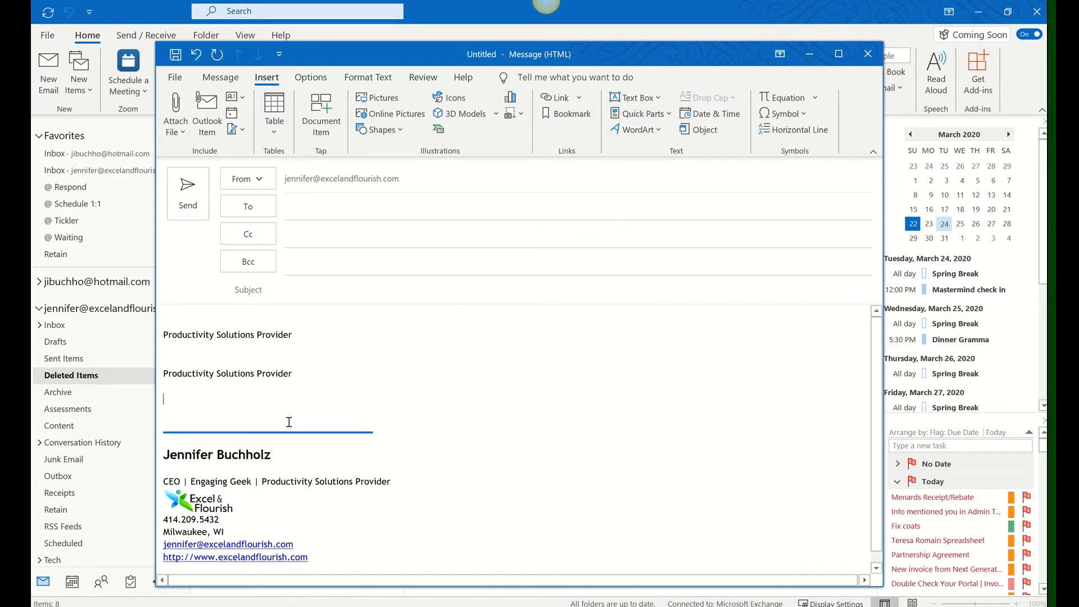
{"action": "left_click", "coordinate": [213, 506]}
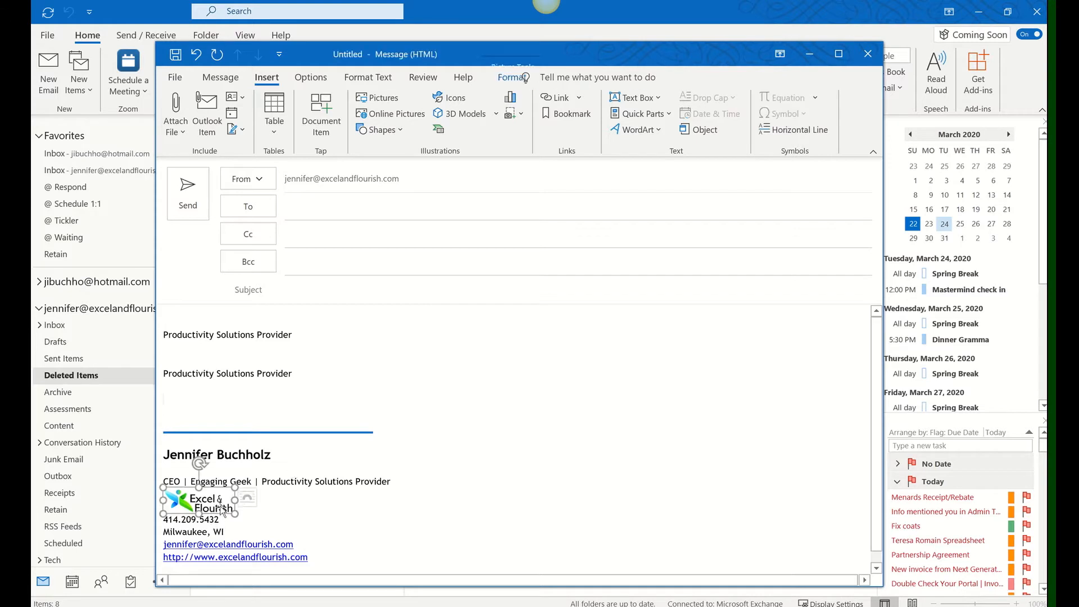
{"action": "left_click", "coordinate": [227, 381]}
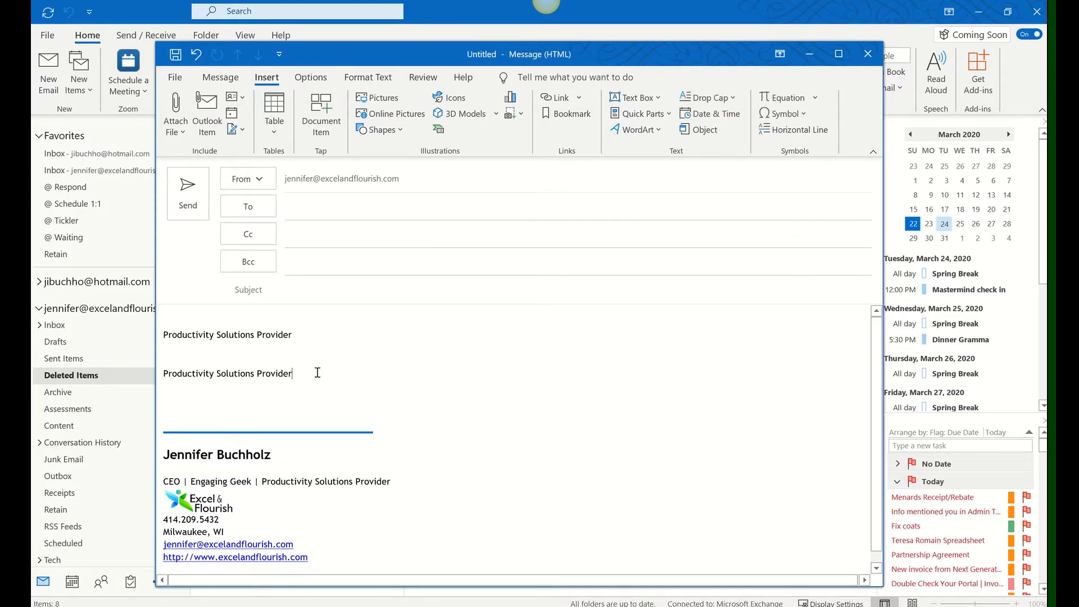
{"action": "key", "text": "ctrl+v"}
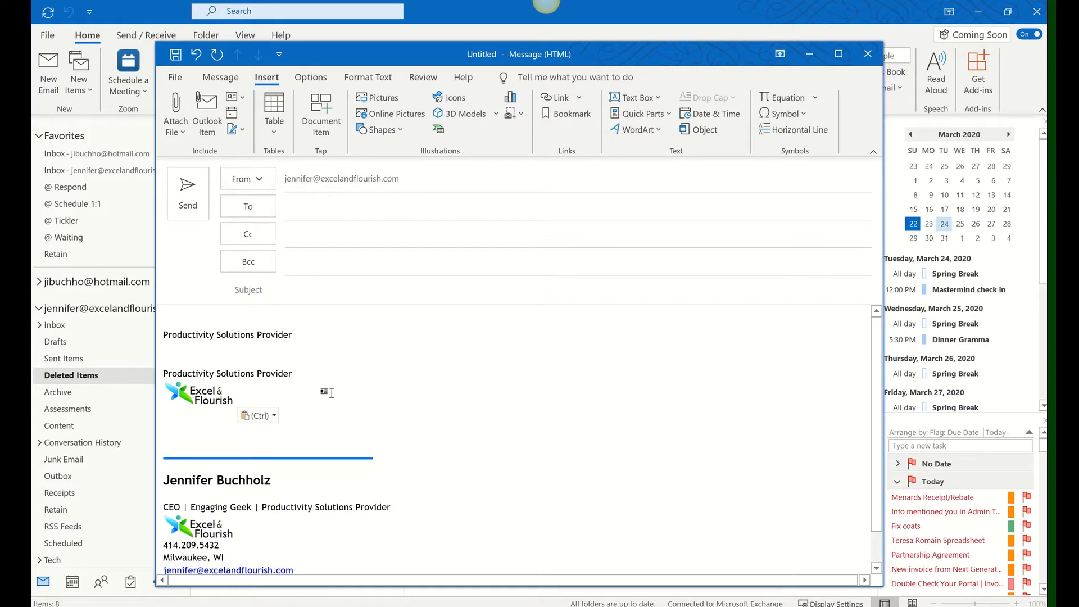
Save the second "Productivity Solutions Provider" line together with its logo as a Quick Part named Productivity Solutions in the General category.
{"action": "left_click", "coordinate": [161, 373]}
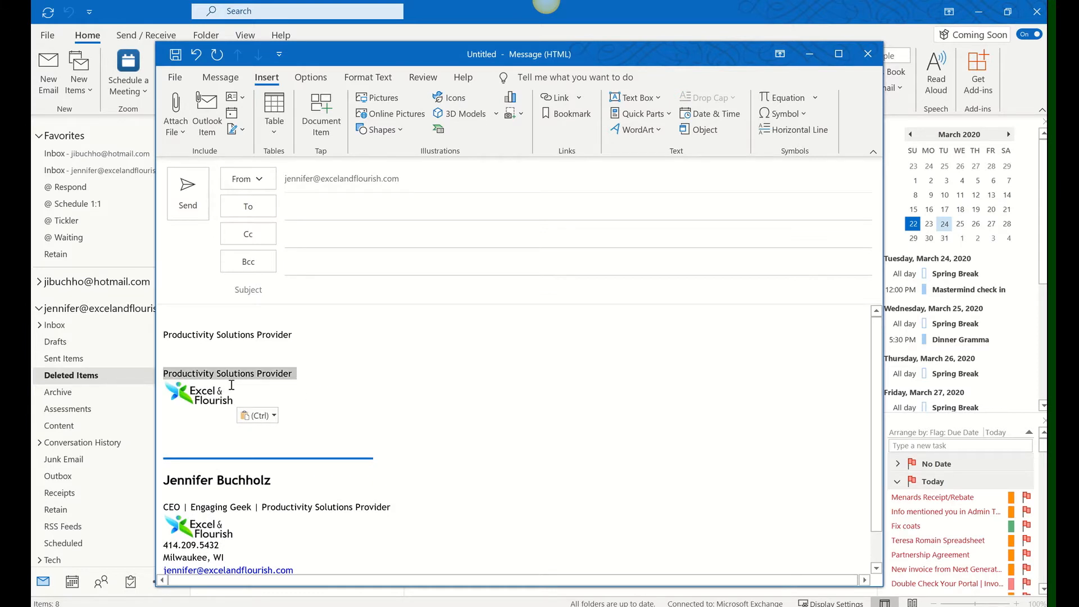
{"action": "left_click", "coordinate": [240, 400], "text": "shift"}
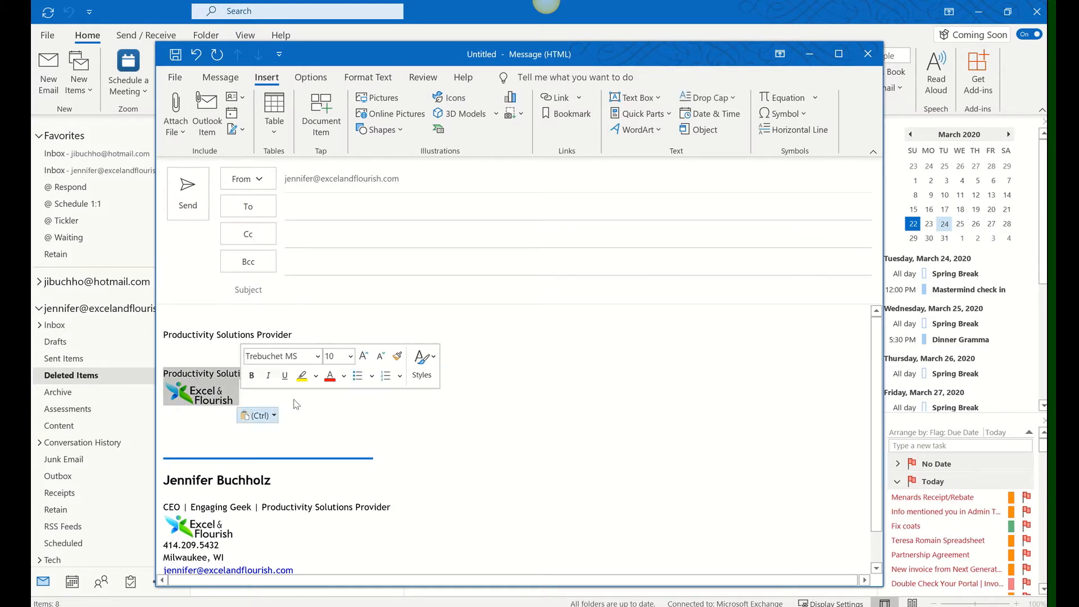
{"action": "left_click", "coordinate": [668, 114]}
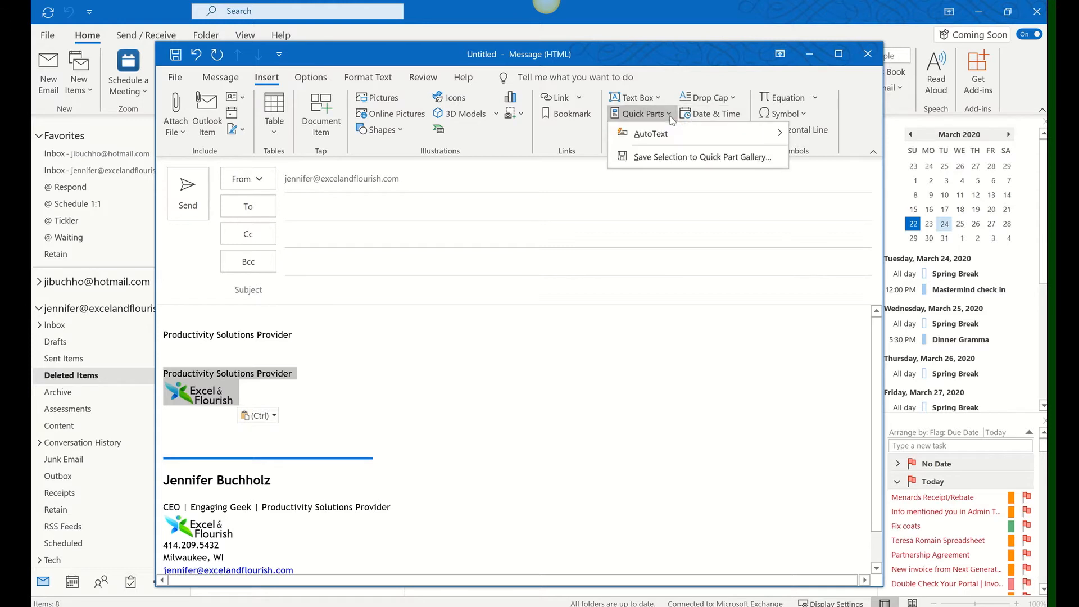
{"action": "left_click", "coordinate": [668, 157]}
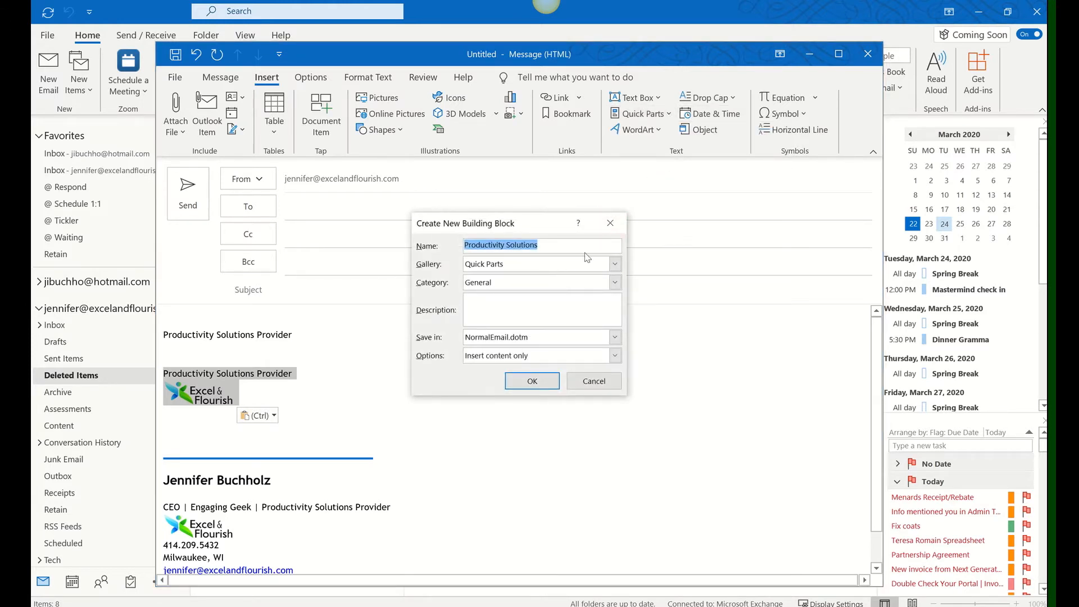
{"action": "left_click", "coordinate": [532, 381]}
Insert the Productivity Solutions Quick Part on the empty line just above the signature's blue rule.
{"action": "left_click", "coordinate": [382, 439]}
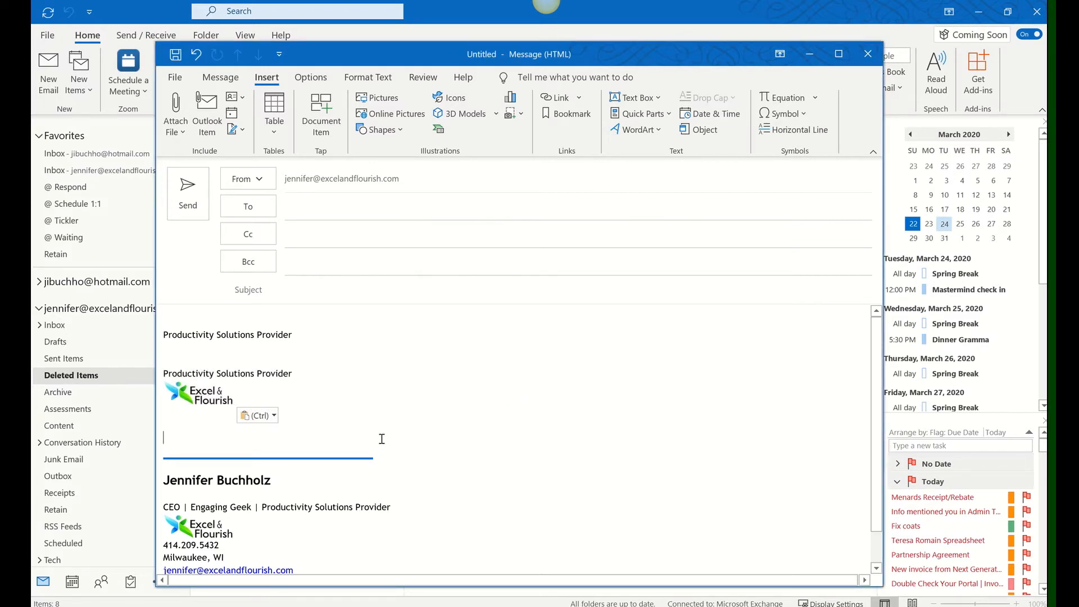
{"action": "left_click", "coordinate": [667, 115]}
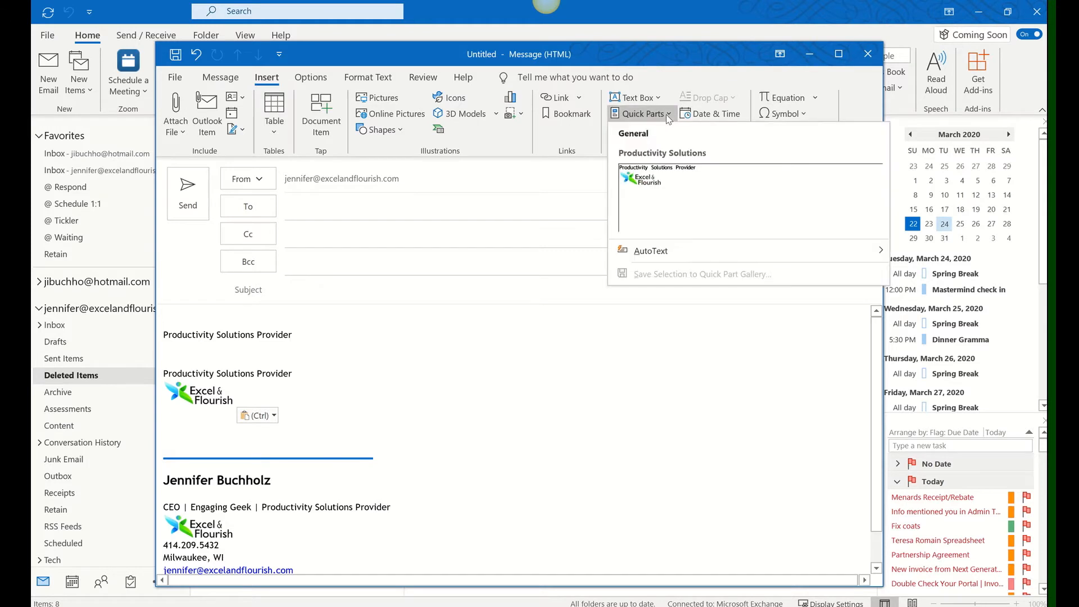
{"action": "left_click", "coordinate": [678, 205]}
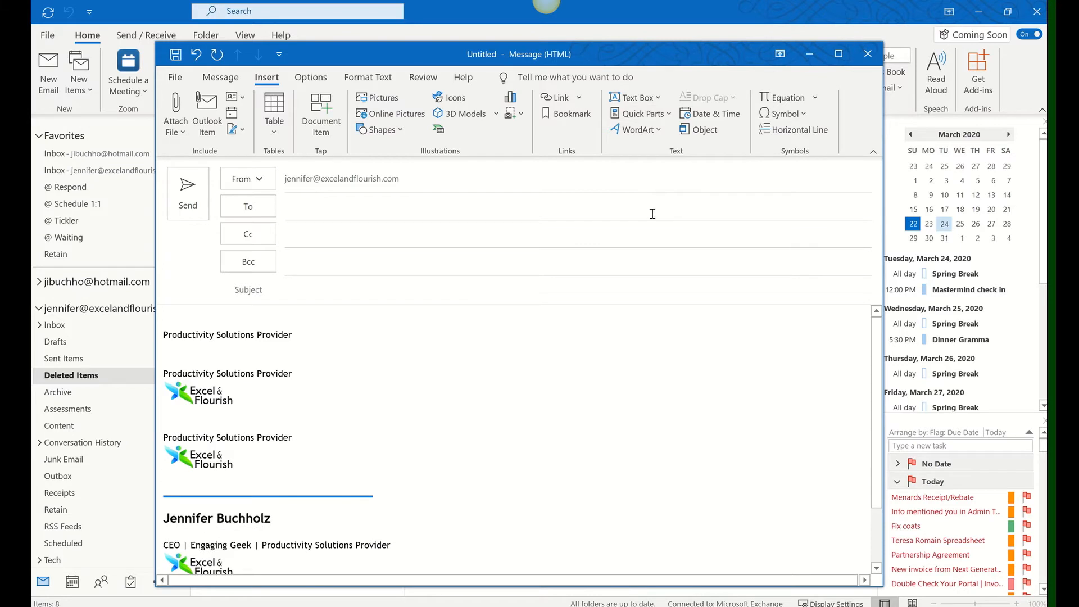
{"action": "left_click", "coordinate": [473, 355]}
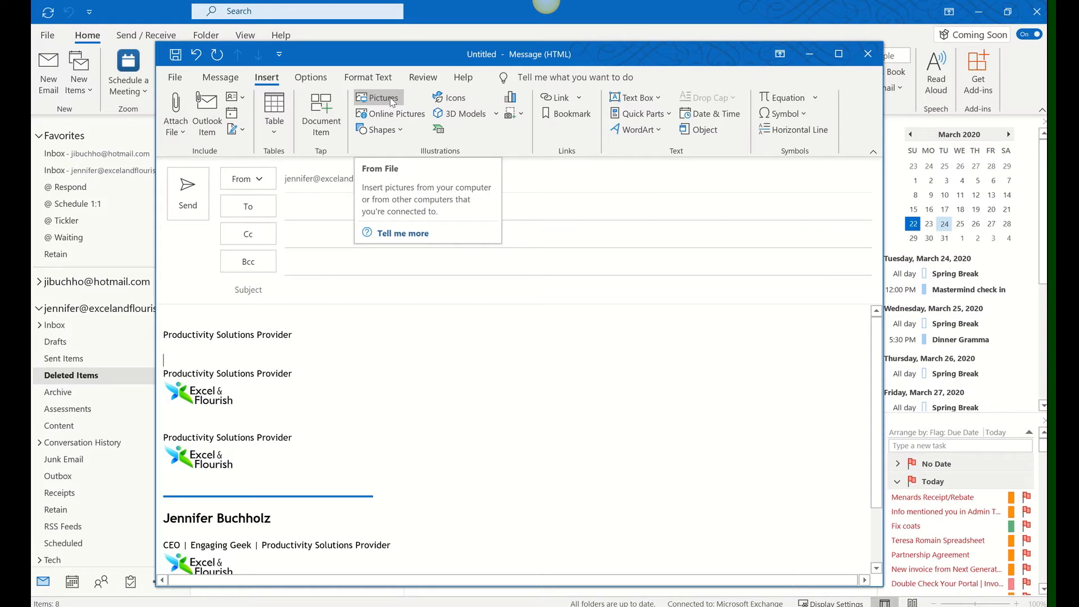
{"action": "left_click", "coordinate": [669, 115]}
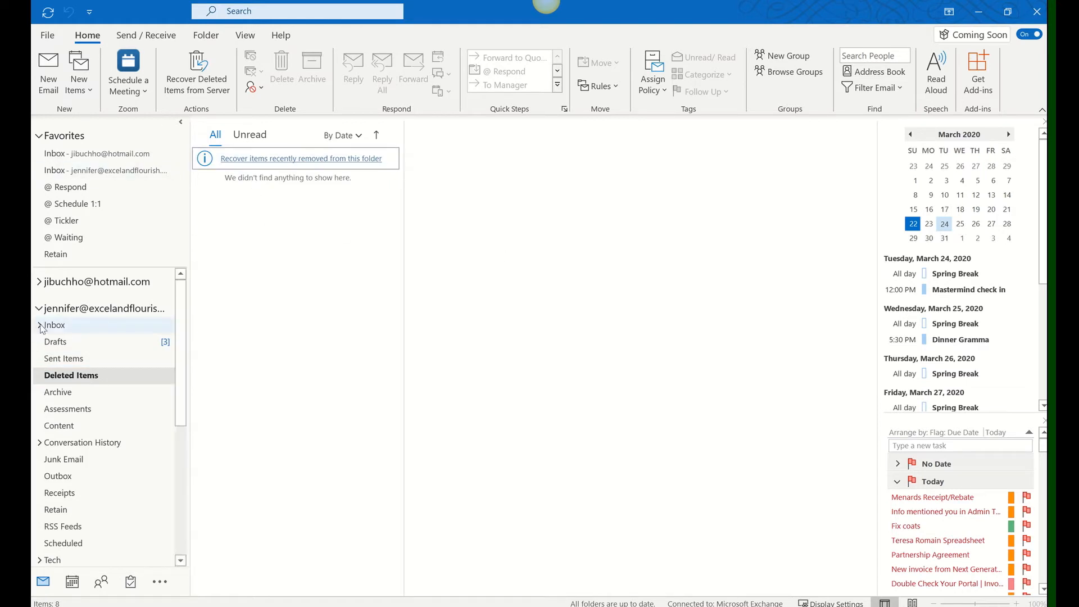
Expand the Inbox subfolders in the main mail window and look through the available Quick Steps.
{"action": "left_click", "coordinate": [39, 325]}
{"action": "left_click", "coordinate": [557, 71]}
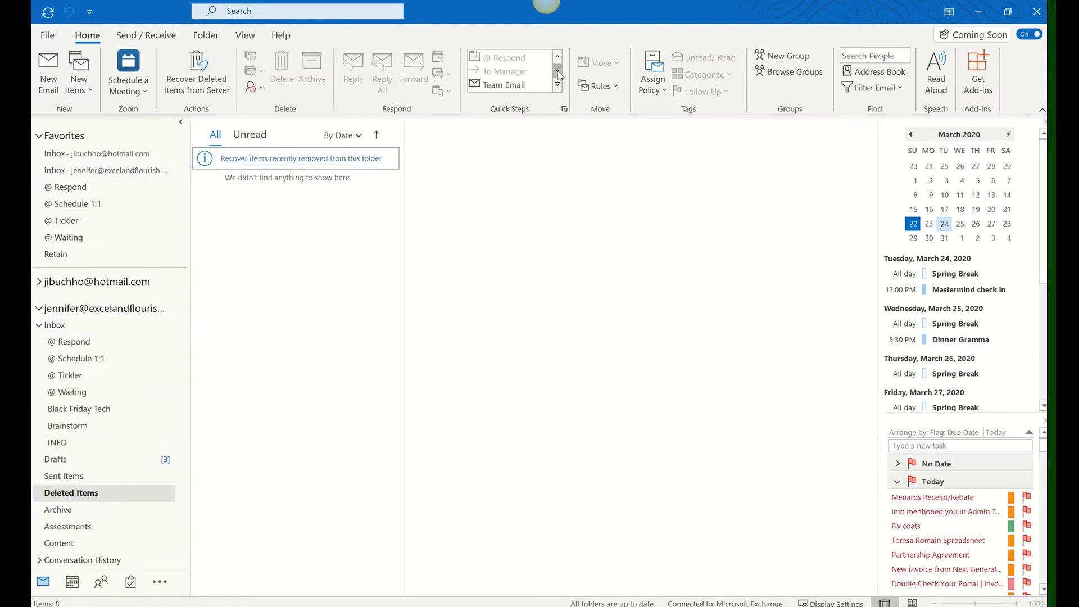
{"action": "left_click", "coordinate": [557, 71]}
{"action": "left_click", "coordinate": [558, 71]}
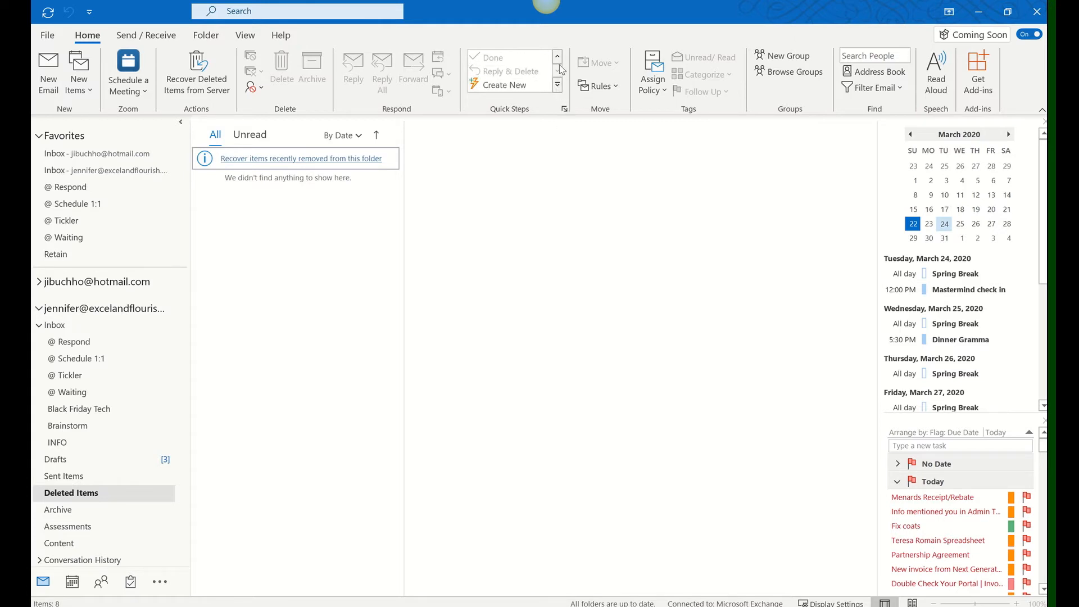
{"action": "left_click", "coordinate": [558, 57]}
{"action": "left_click", "coordinate": [558, 57]}
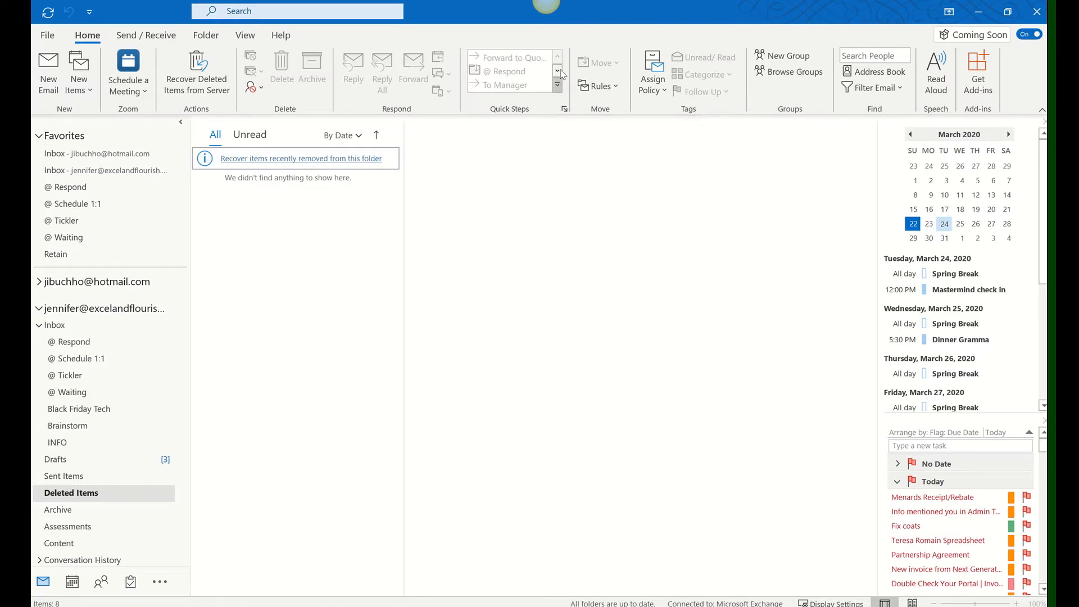
{"action": "left_click", "coordinate": [560, 72]}
{"action": "left_click", "coordinate": [560, 72]}
{"action": "left_click", "coordinate": [560, 72]}
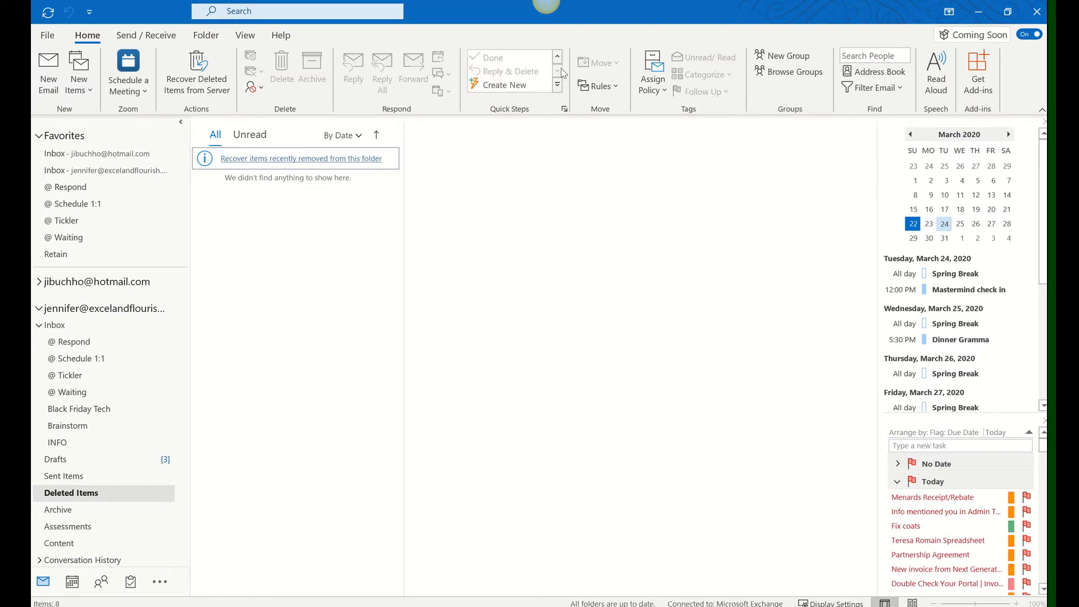
{"action": "left_click", "coordinate": [560, 57]}
{"action": "left_click", "coordinate": [560, 58]}
{"action": "left_click", "coordinate": [559, 58]}
{"action": "left_click", "coordinate": [559, 58]}
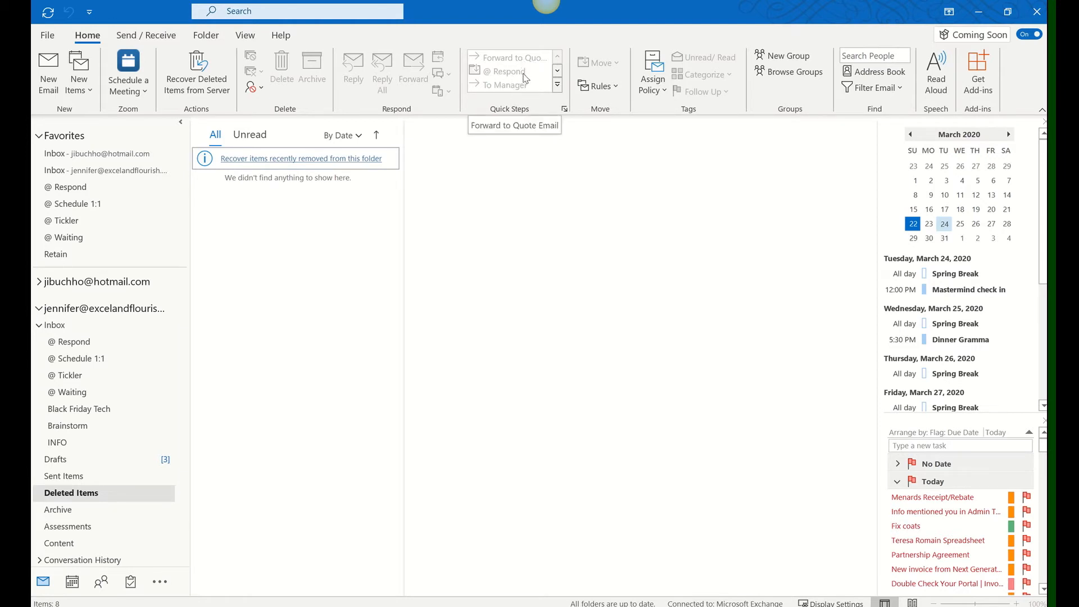
Set up the Team Email Quick Step to create a new message to the two team members' e-mail addresses, and save it.
{"action": "left_click", "coordinate": [558, 71]}
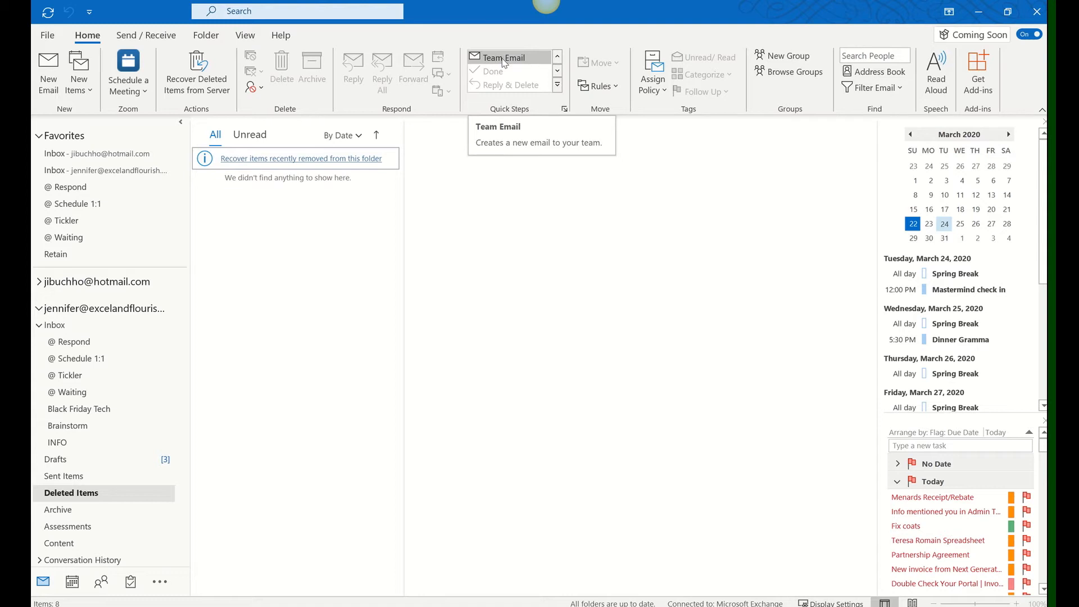
{"action": "left_click", "coordinate": [503, 62]}
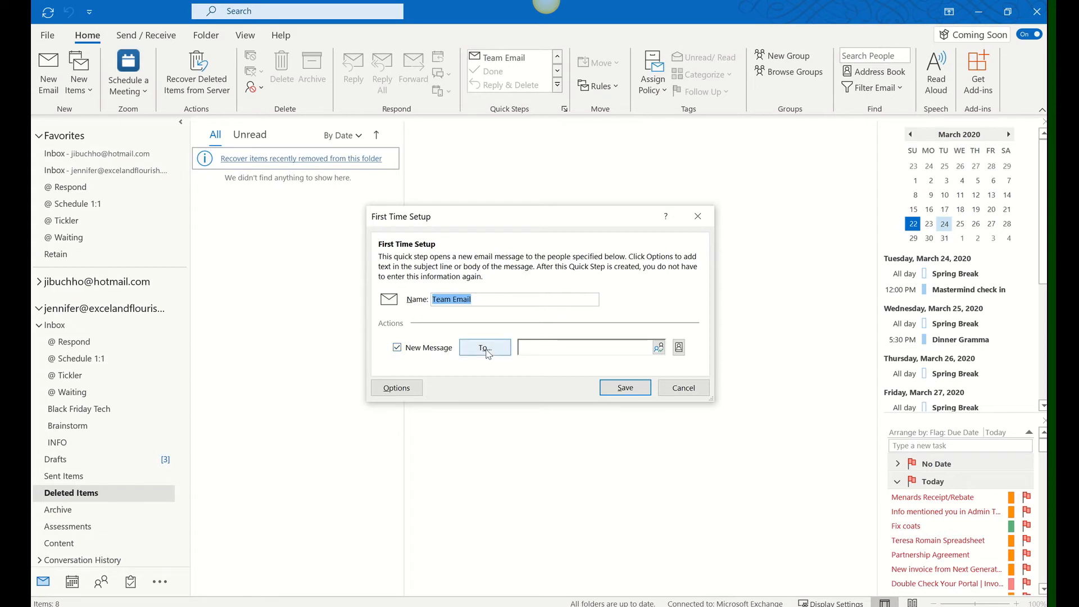
{"action": "left_click", "coordinate": [554, 345]}
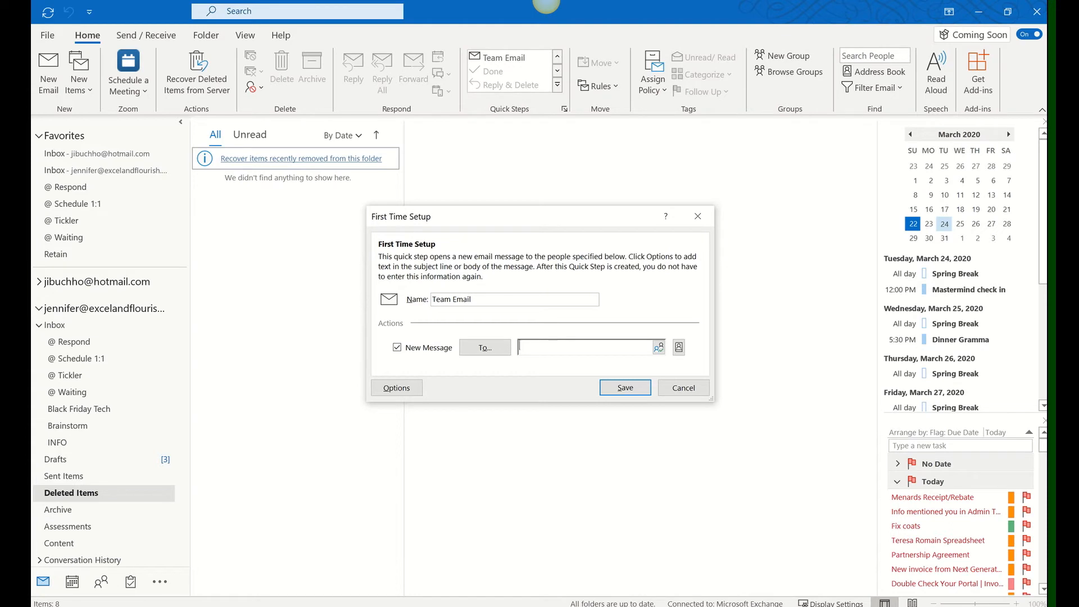
{"action": "type", "text": "jibuchho"}
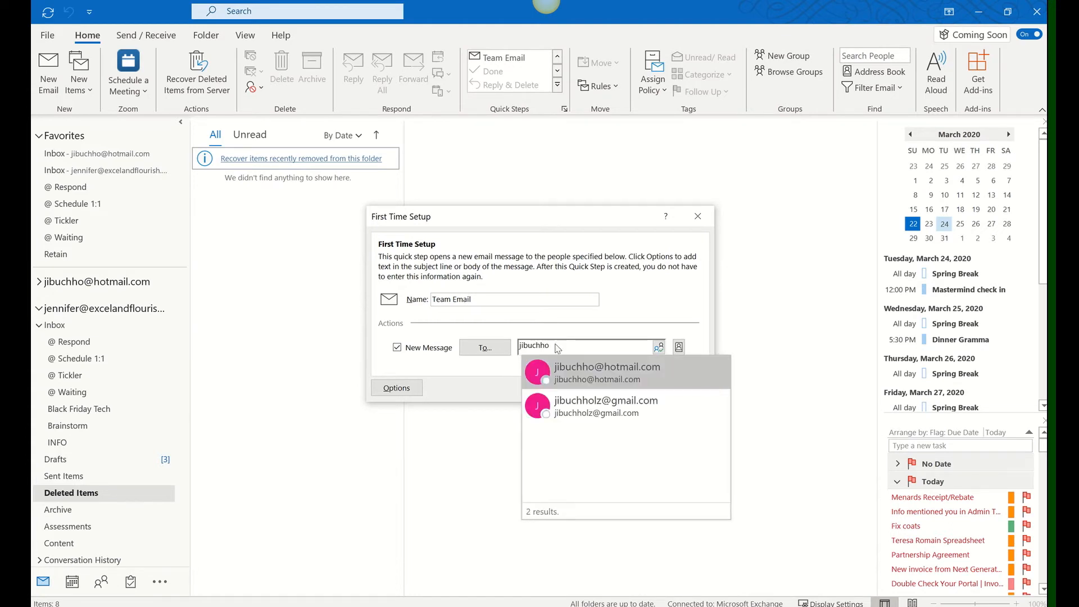
{"action": "left_click", "coordinate": [594, 380]}
{"action": "type", "text": "jib"}
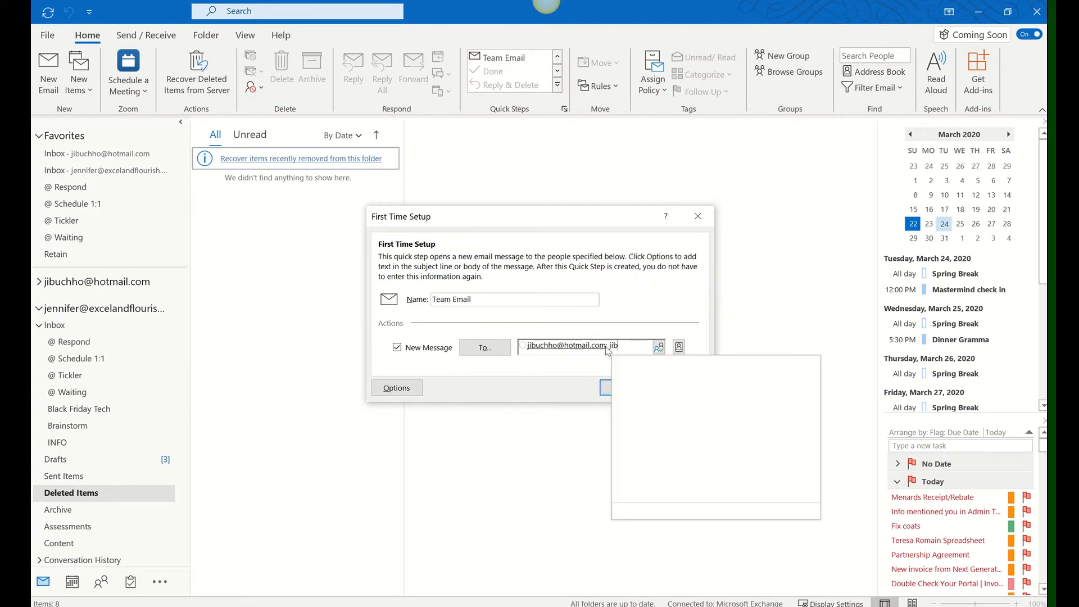
{"action": "left_click", "coordinate": [669, 399]}
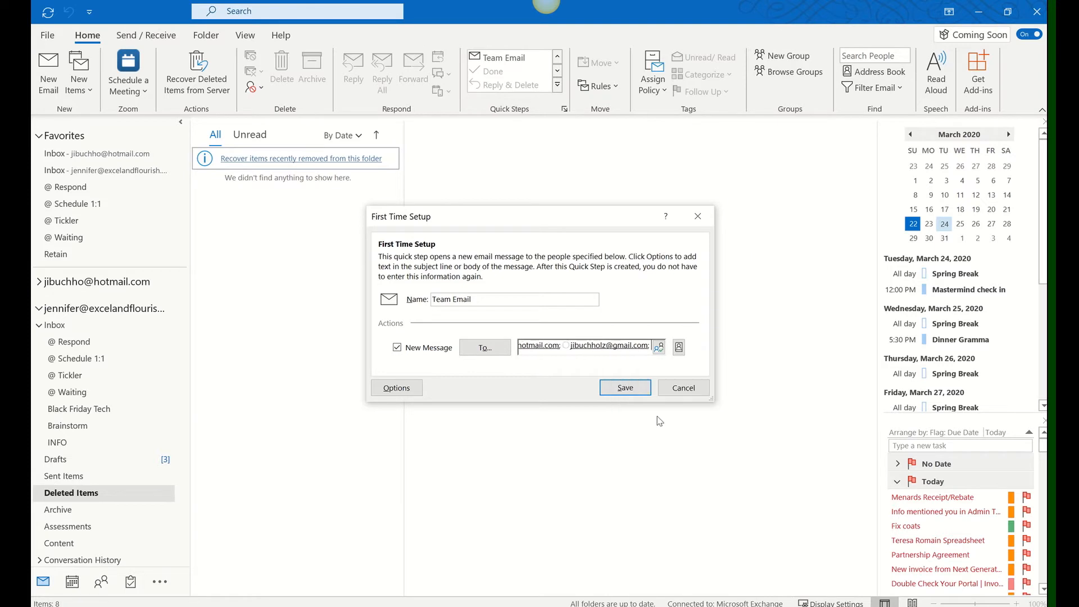
{"action": "left_click", "coordinate": [627, 388]}
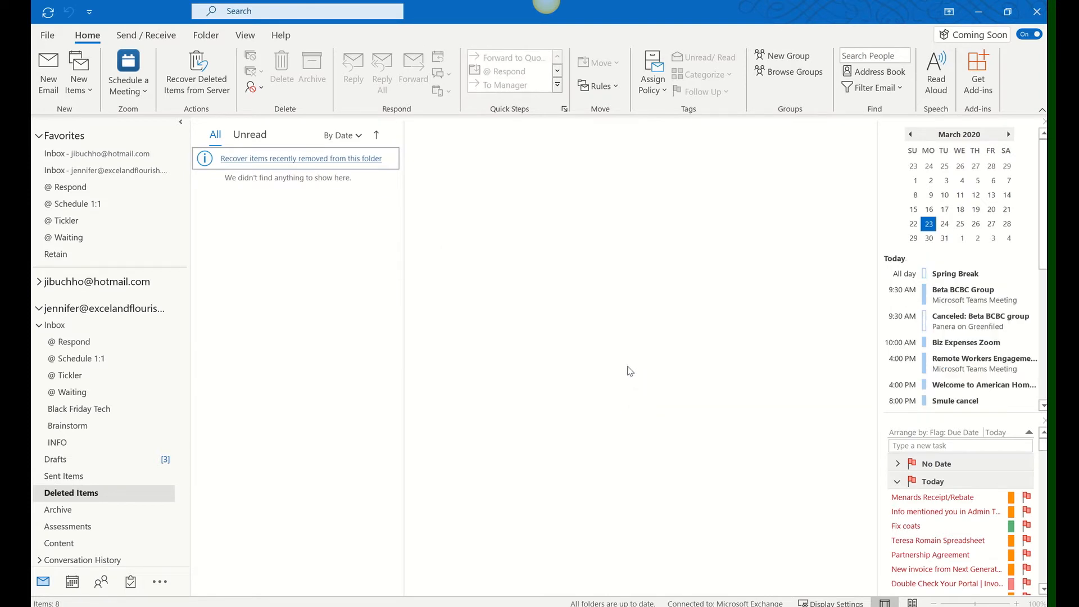
Run the Team Email Quick Step to start a new message to the team.
{"action": "left_click", "coordinate": [558, 78]}
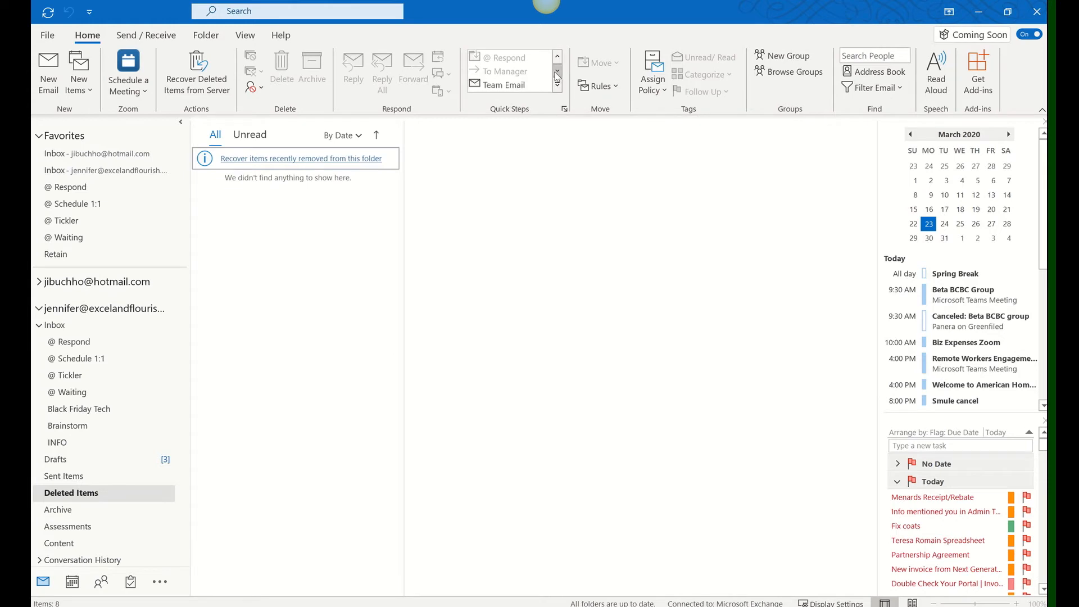
{"action": "left_click", "coordinate": [508, 86]}
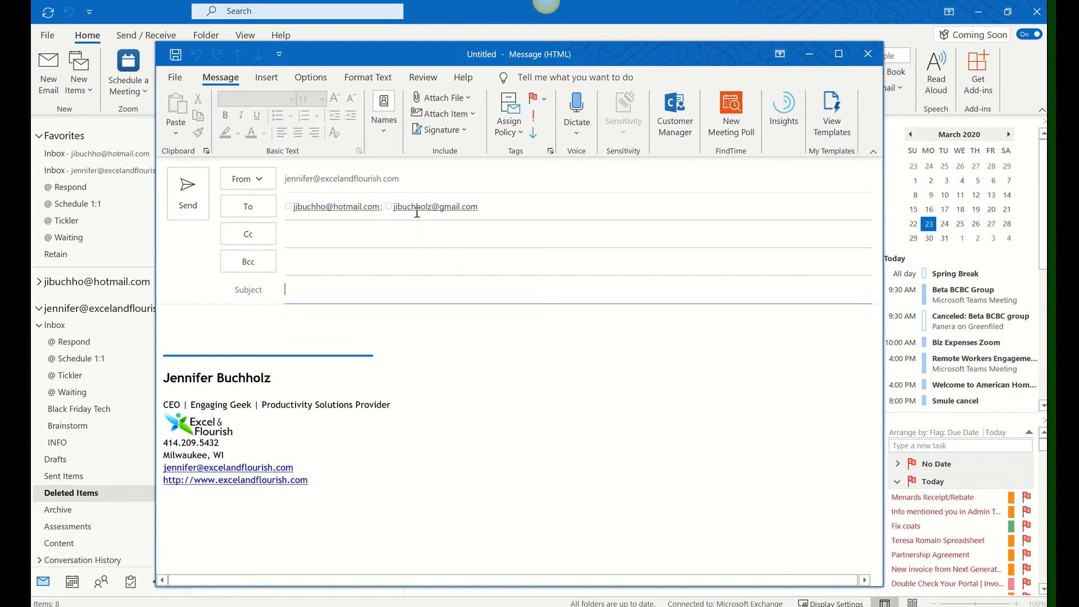
Close the new team message and open the Quick Steps manager.
{"action": "left_click", "coordinate": [868, 55]}
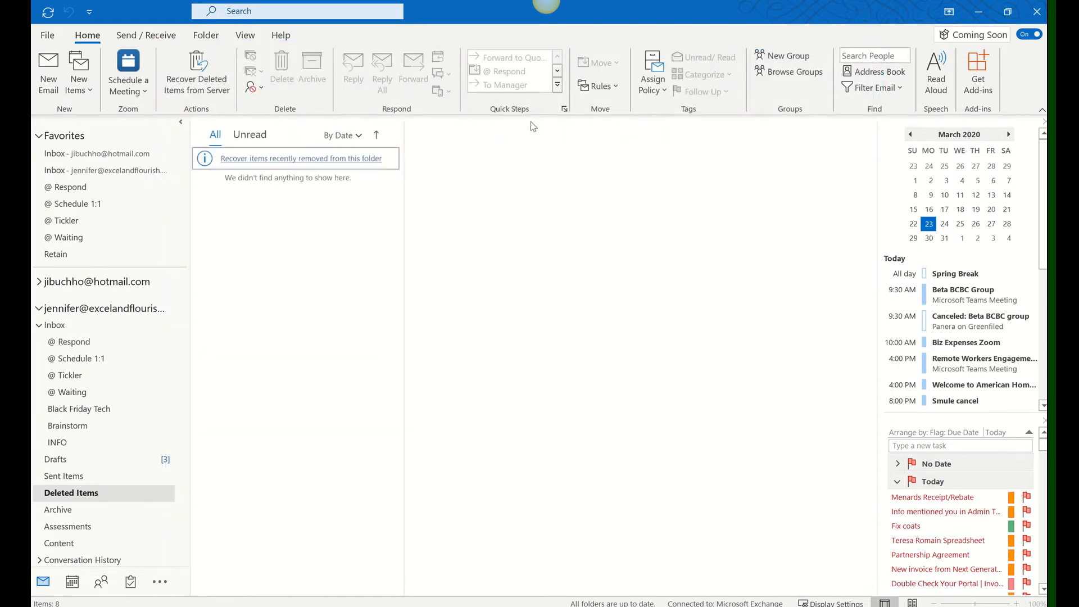
{"action": "left_click", "coordinate": [563, 110]}
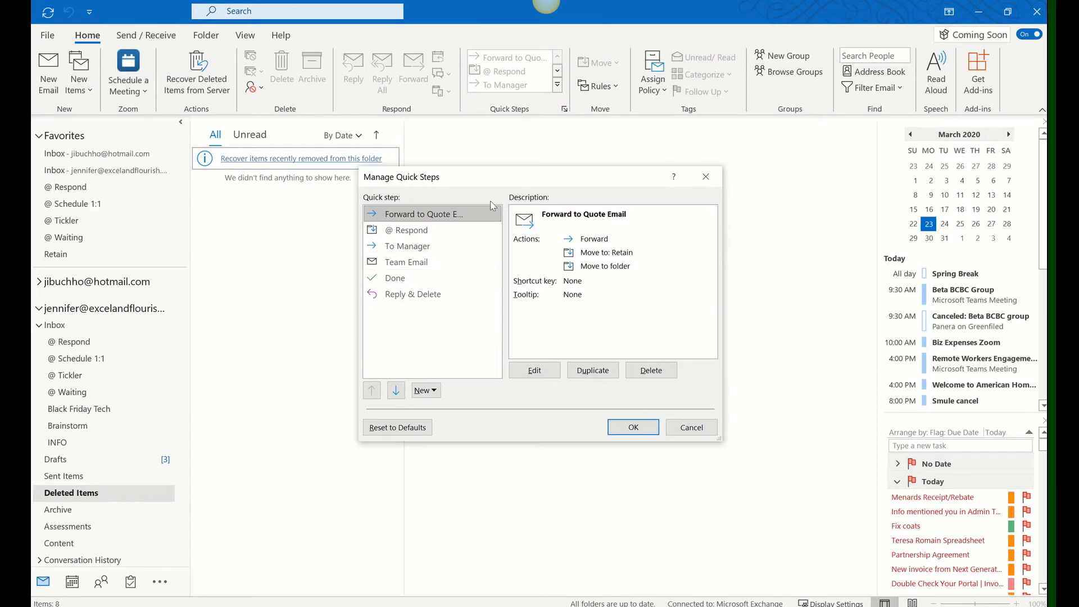
{"action": "left_click", "coordinate": [435, 394]}
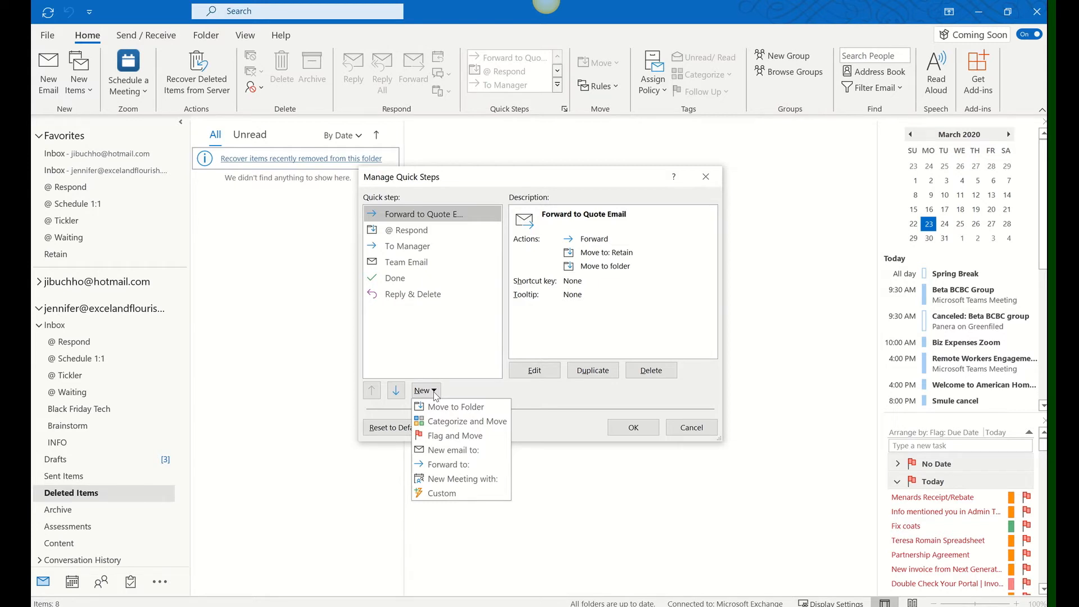
{"action": "left_click", "coordinate": [458, 465]}
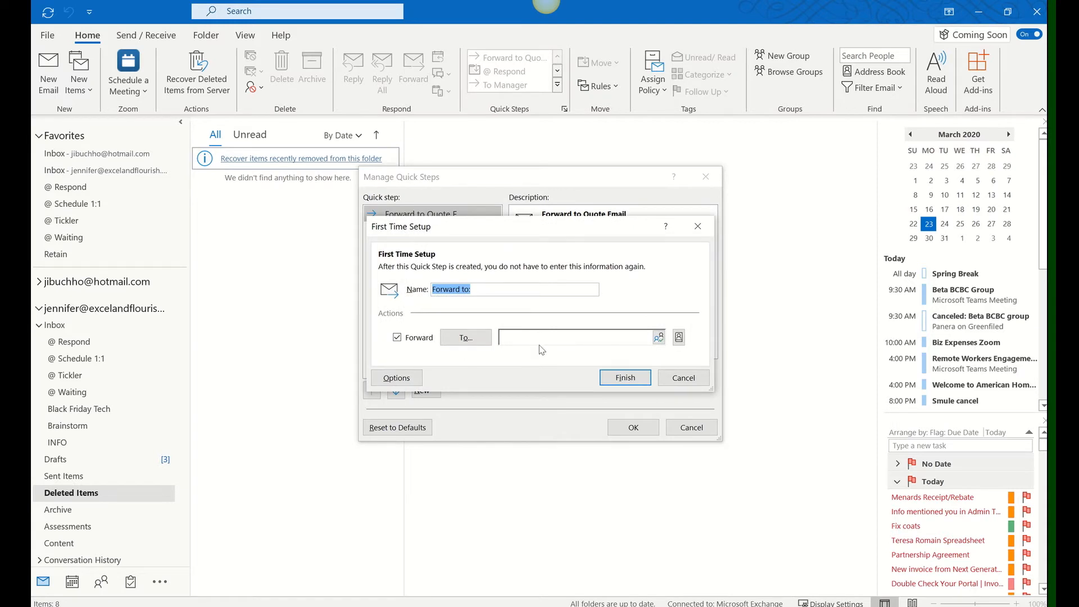
{"action": "left_click", "coordinate": [488, 288]}
{"action": "left_click_drag", "start_coordinate": [484, 290], "coordinate": [418, 288]}
{"action": "left_click", "coordinate": [477, 288]}
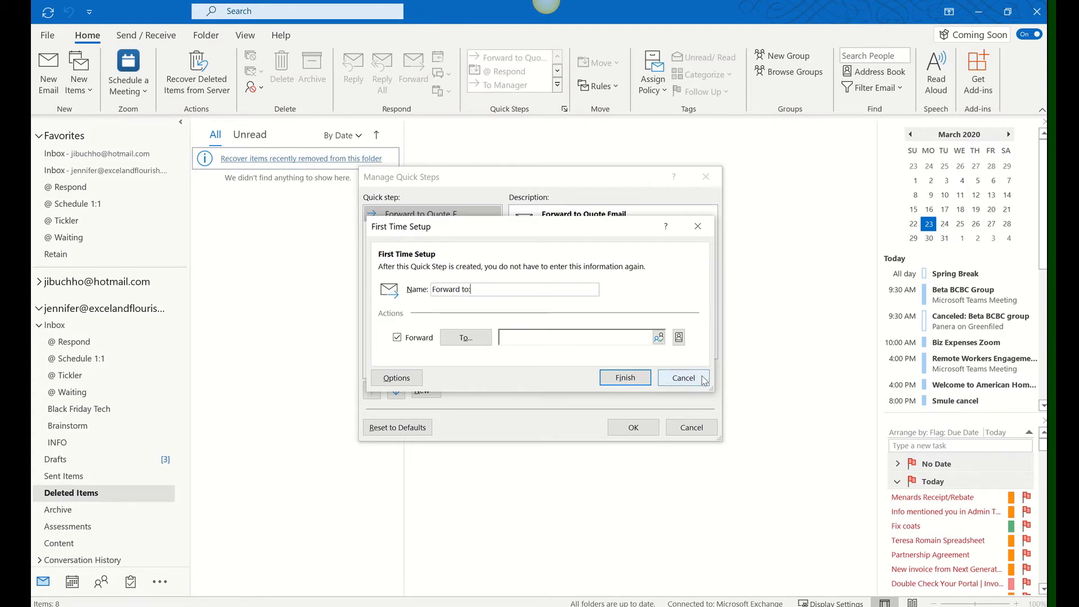
{"action": "left_click", "coordinate": [684, 378]}
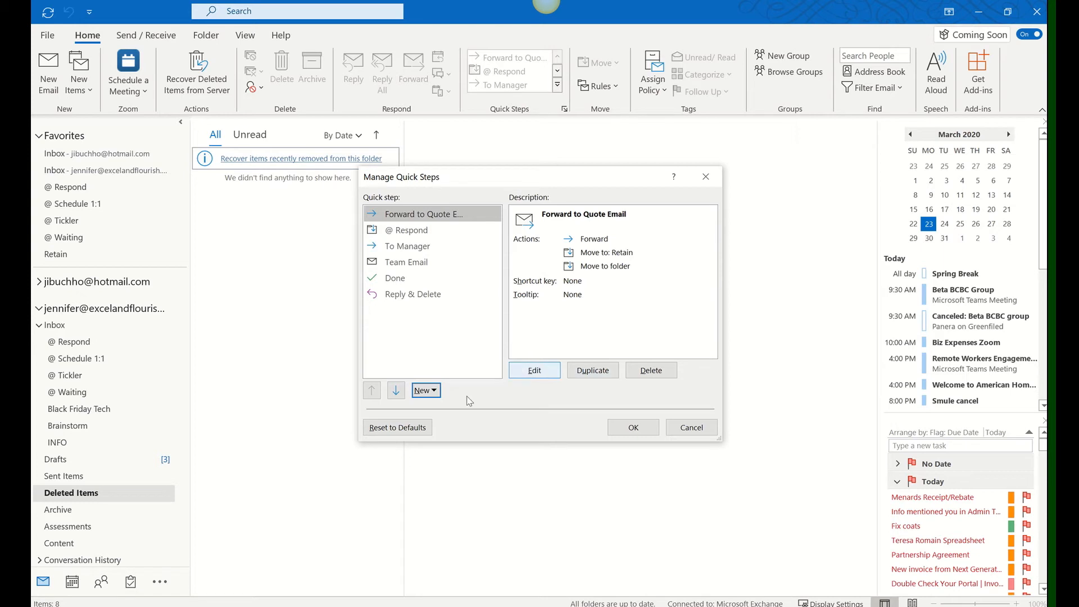
Reset the Quick Steps to their default settings and accept losing the changes made to them.
{"action": "left_click", "coordinate": [413, 428]}
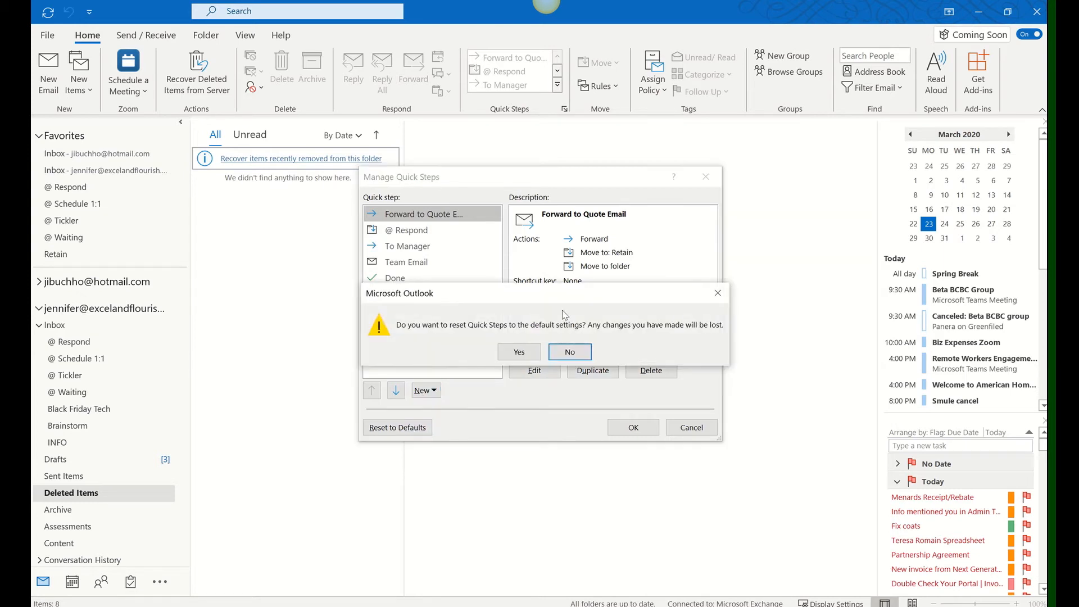
{"action": "left_click", "coordinate": [518, 352]}
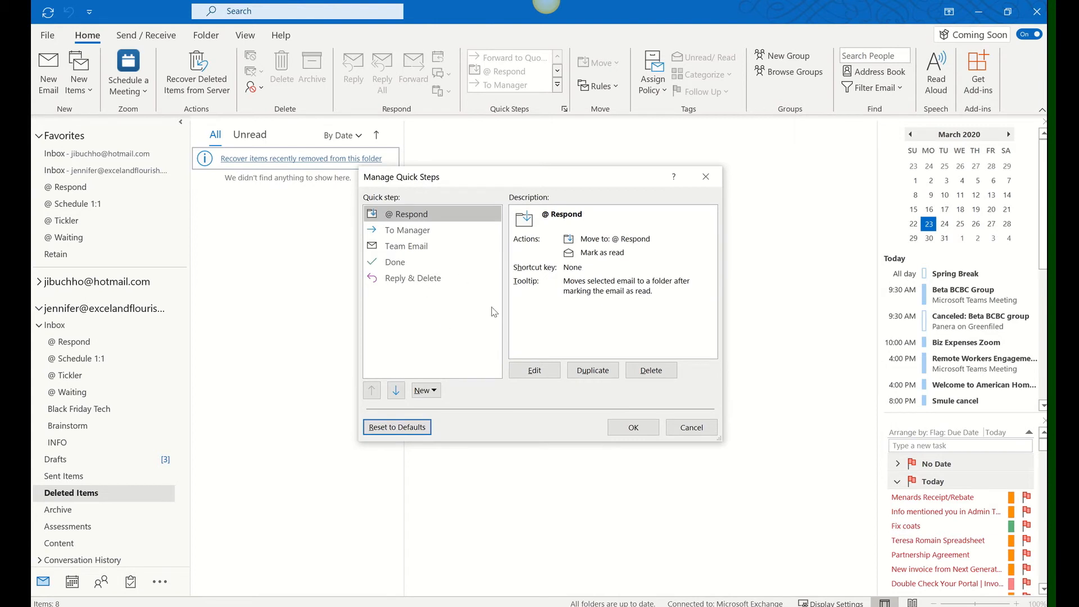
Start a new custom Quick Step and name it Custom Quick Step.
{"action": "left_click", "coordinate": [431, 390]}
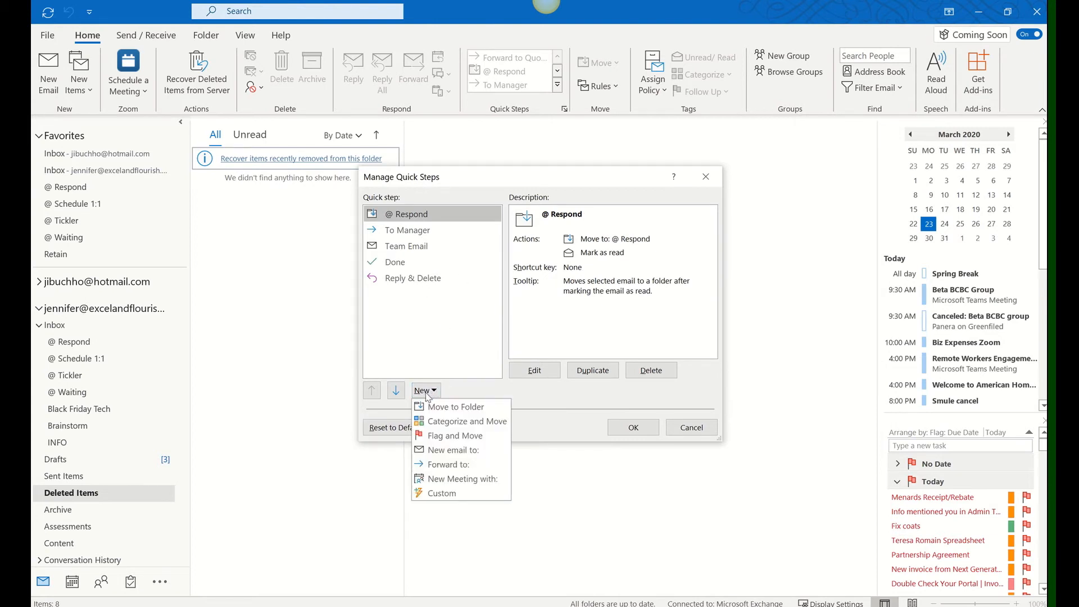
{"action": "left_click", "coordinate": [435, 493]}
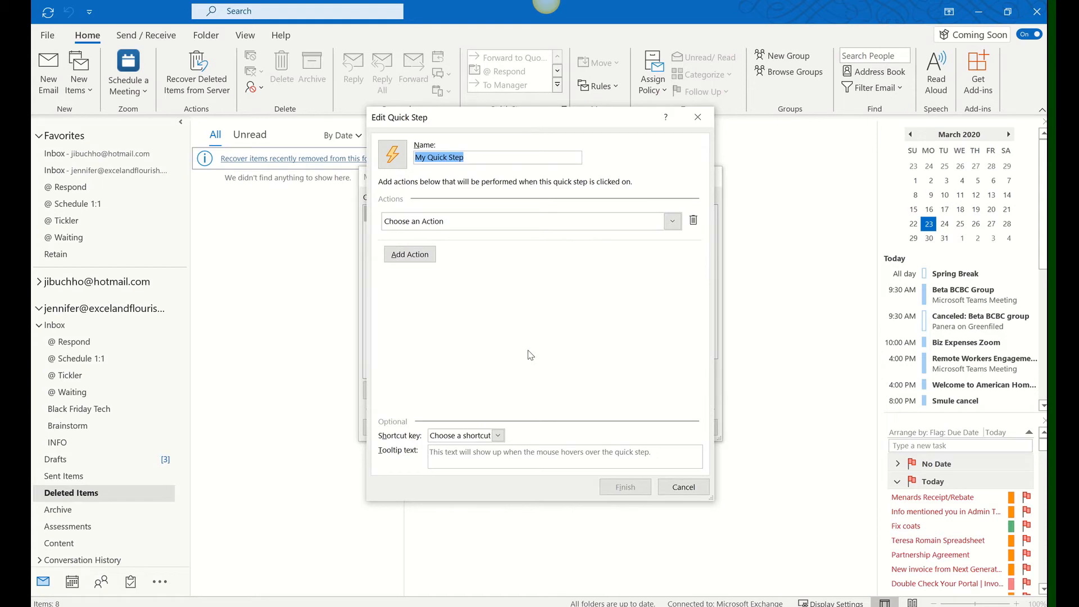
{"action": "type", "text": "Custom Qu"}
Look through the available actions and set the Quick Step's first action to New Message.
{"action": "left_click", "coordinate": [602, 219]}
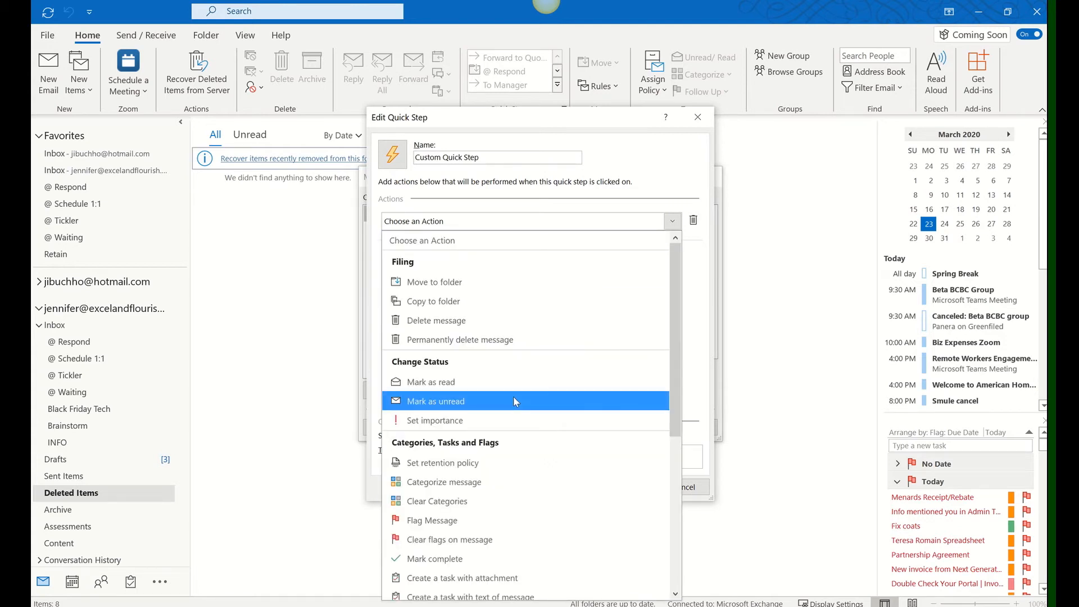
{"action": "scroll", "coordinate": [516, 401], "scroll_direction": "down", "scroll_amount": 3}
{"action": "scroll", "coordinate": [516, 401], "scroll_direction": "down", "scroll_amount": 1}
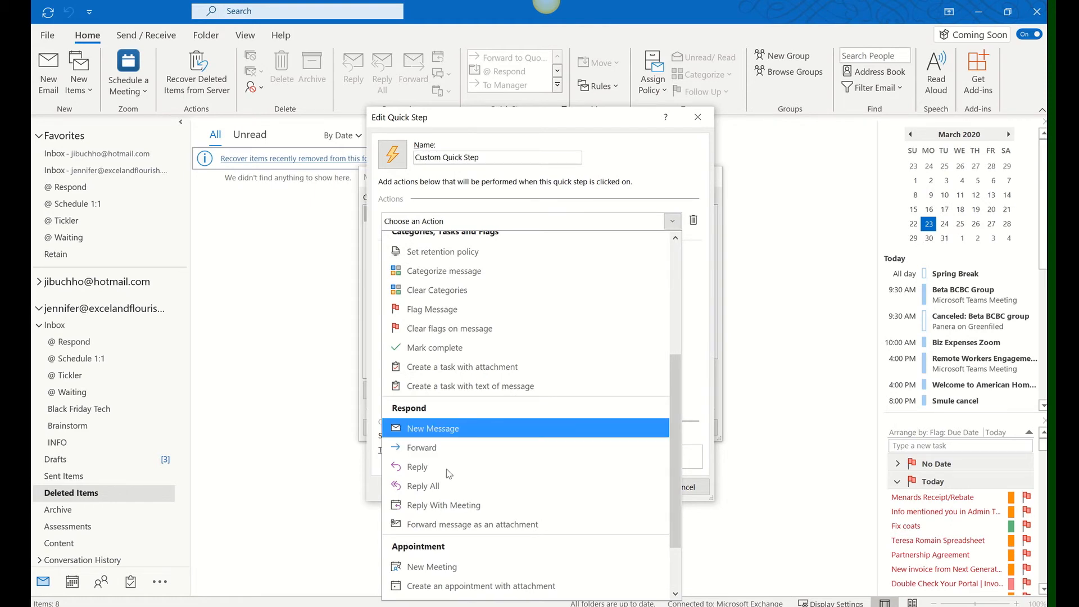
{"action": "scroll", "coordinate": [451, 483], "scroll_direction": "down", "scroll_amount": 1}
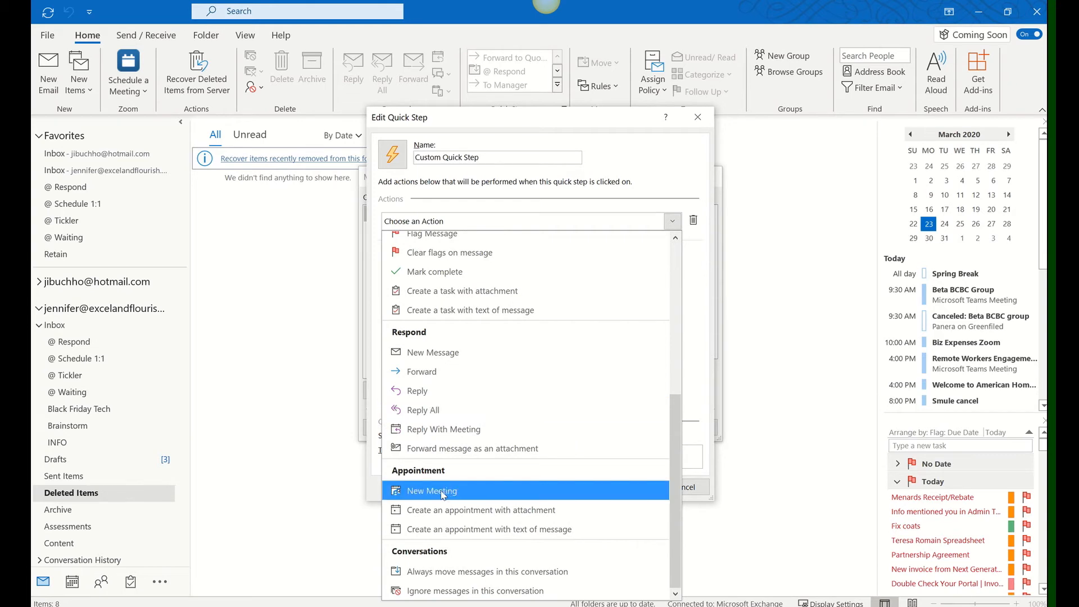
{"action": "scroll", "coordinate": [441, 496], "scroll_direction": "up", "scroll_amount": 3}
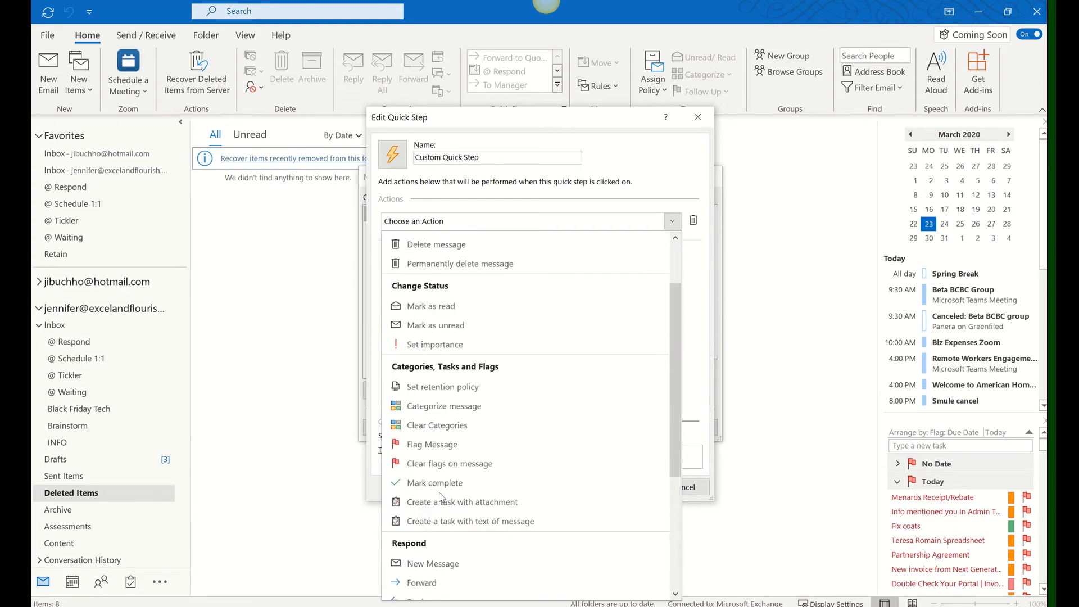
{"action": "scroll", "coordinate": [439, 494], "scroll_direction": "up", "scroll_amount": 1}
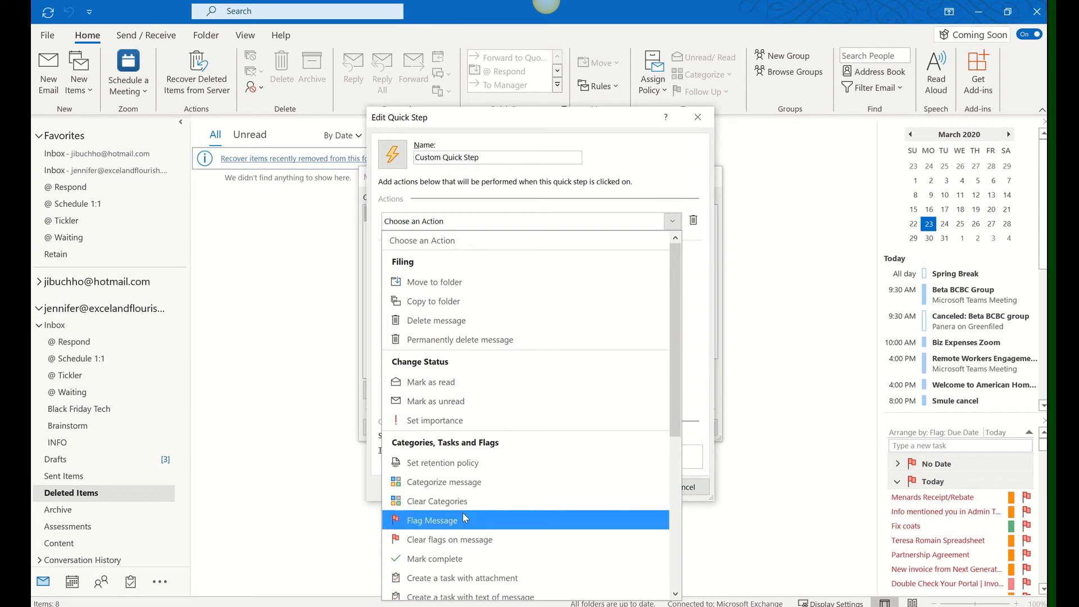
{"action": "scroll", "coordinate": [541, 478], "scroll_direction": "down", "scroll_amount": 1}
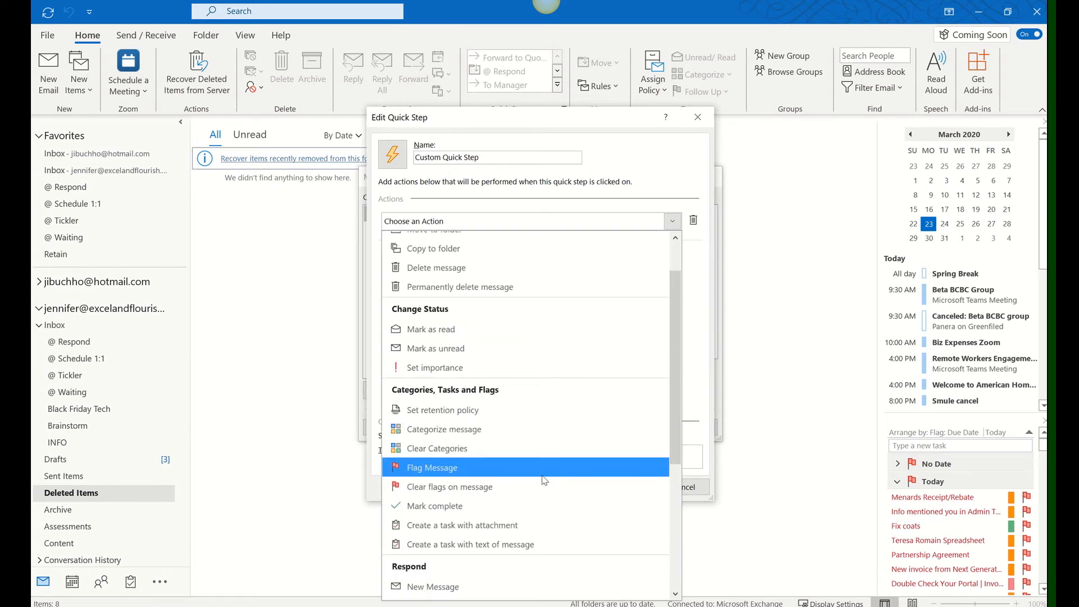
{"action": "scroll", "coordinate": [544, 480], "scroll_direction": "down", "scroll_amount": 2}
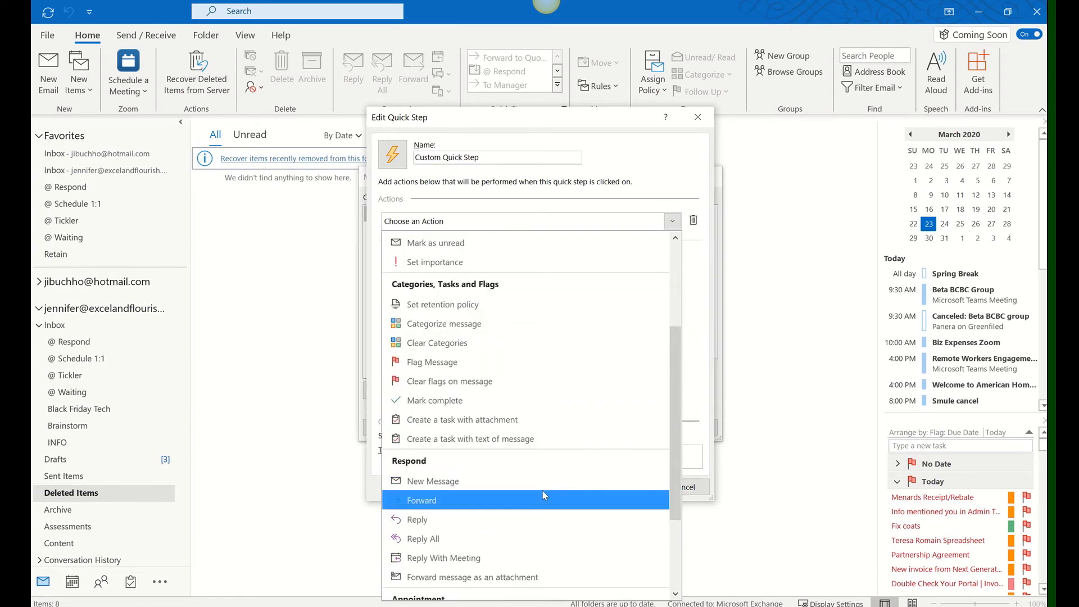
{"action": "left_click", "coordinate": [548, 487]}
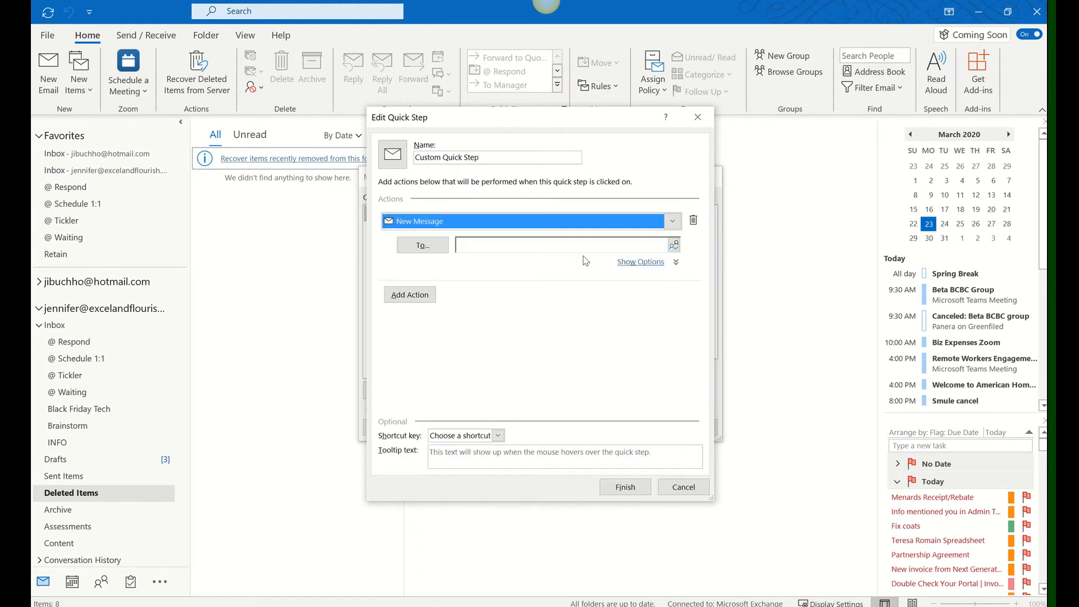
Address the New Message action to the two team members' e-mail addresses.
{"action": "left_click", "coordinate": [549, 242]}
{"action": "type", "text": "jibuch"}
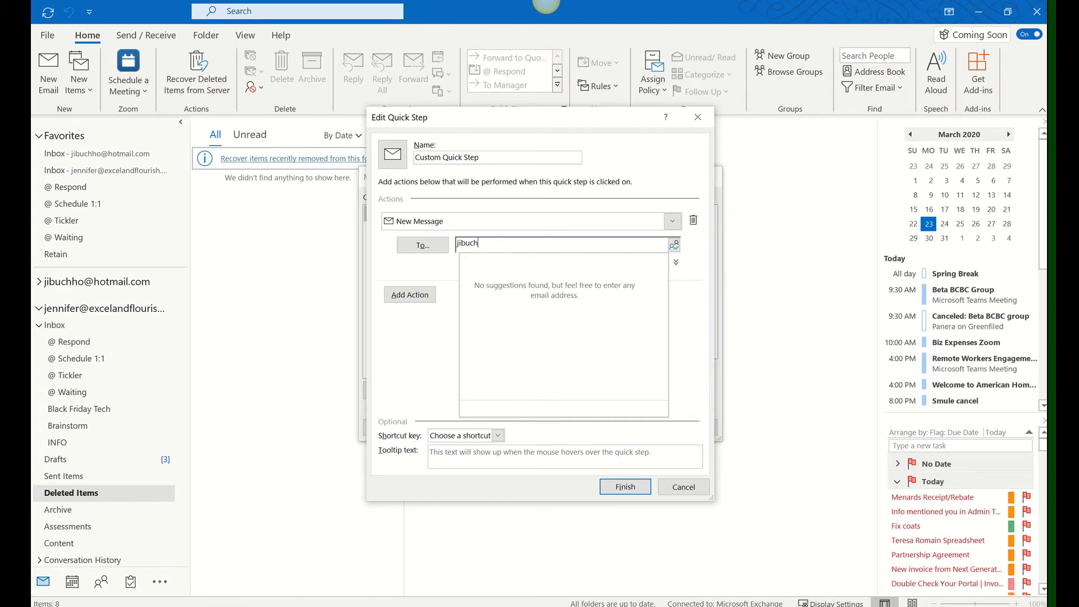
{"action": "left_click", "coordinate": [621, 264]}
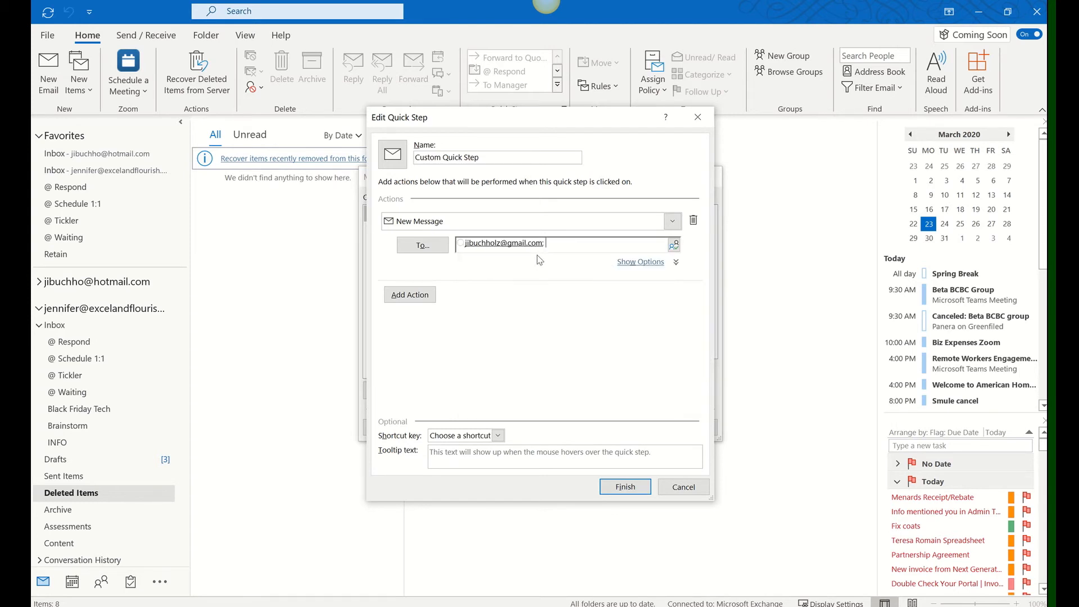
{"action": "type", "text": "jibuchho"}
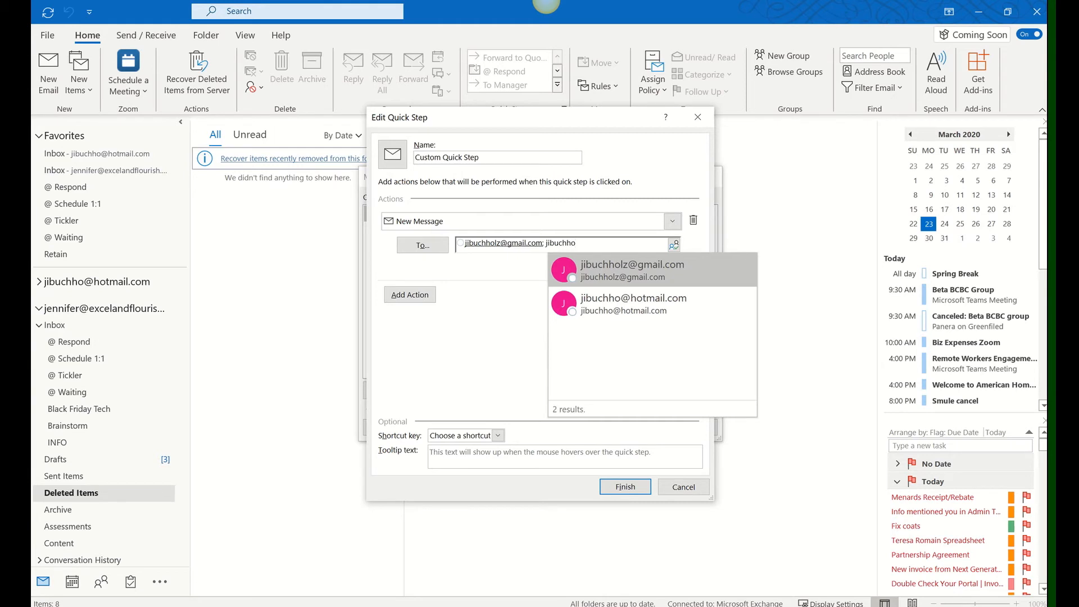
{"action": "left_click", "coordinate": [587, 304]}
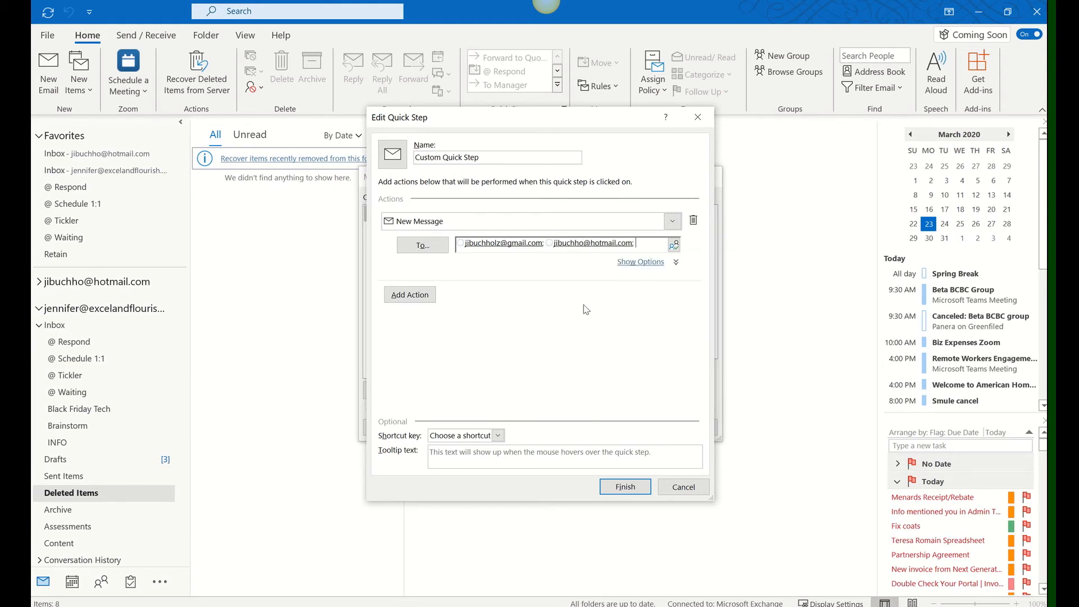
Give the message the subject "Weekly Agenda Items" and the text "Please send me your items for this week's team meeting.".
{"action": "left_click", "coordinate": [652, 267]}
{"action": "left_click", "coordinate": [582, 275]}
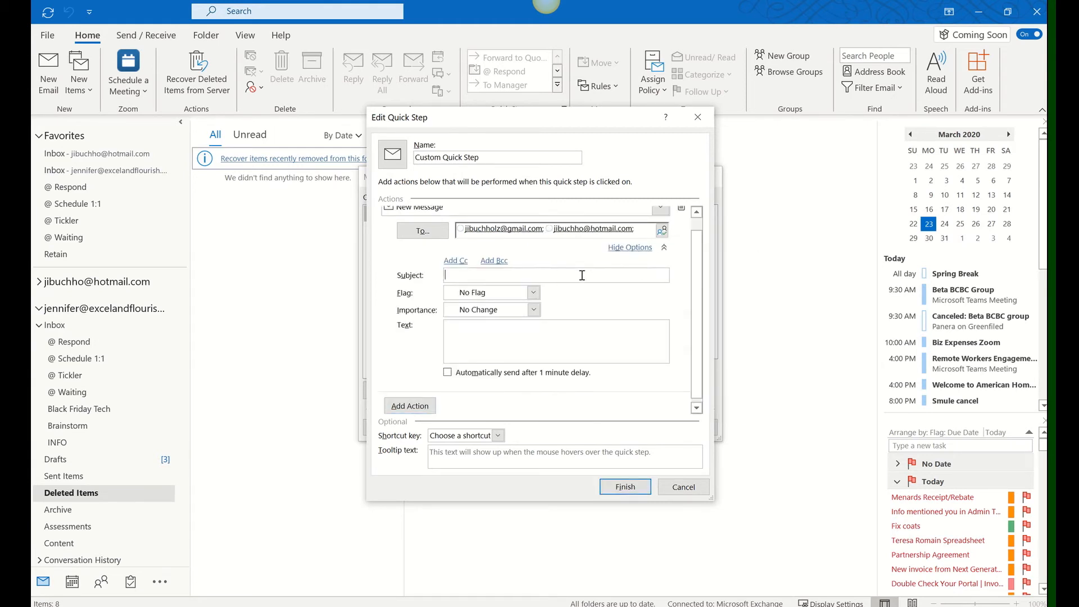
{"action": "type", "text": "Weekly Agenda Items"}
{"action": "left_click", "coordinate": [485, 330]}
{"action": "type", "text": "Please send me your"}
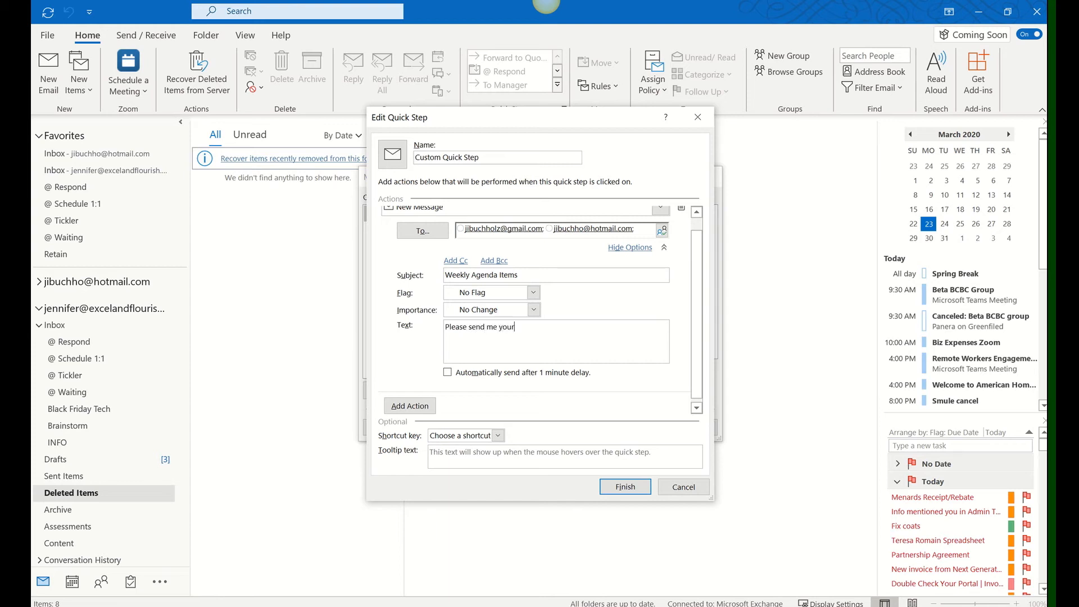
{"action": "type", "text": " items for this week's team meeting."}
Add a second action, Move to folder, with the Inbox subfolder @ Waiting as its destination.
{"action": "left_click", "coordinate": [425, 406]}
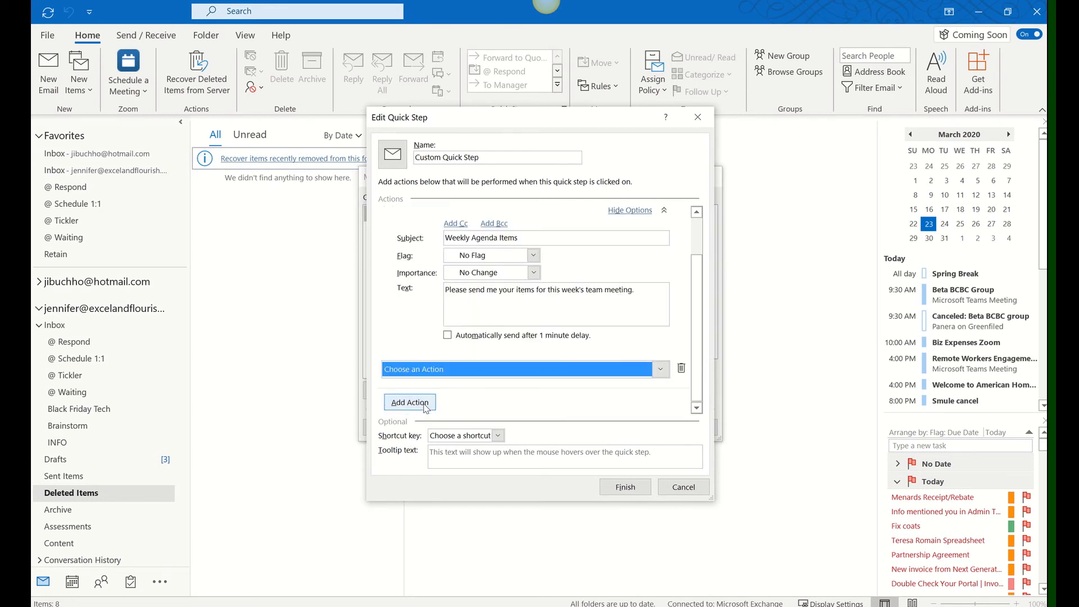
{"action": "left_click", "coordinate": [509, 370]}
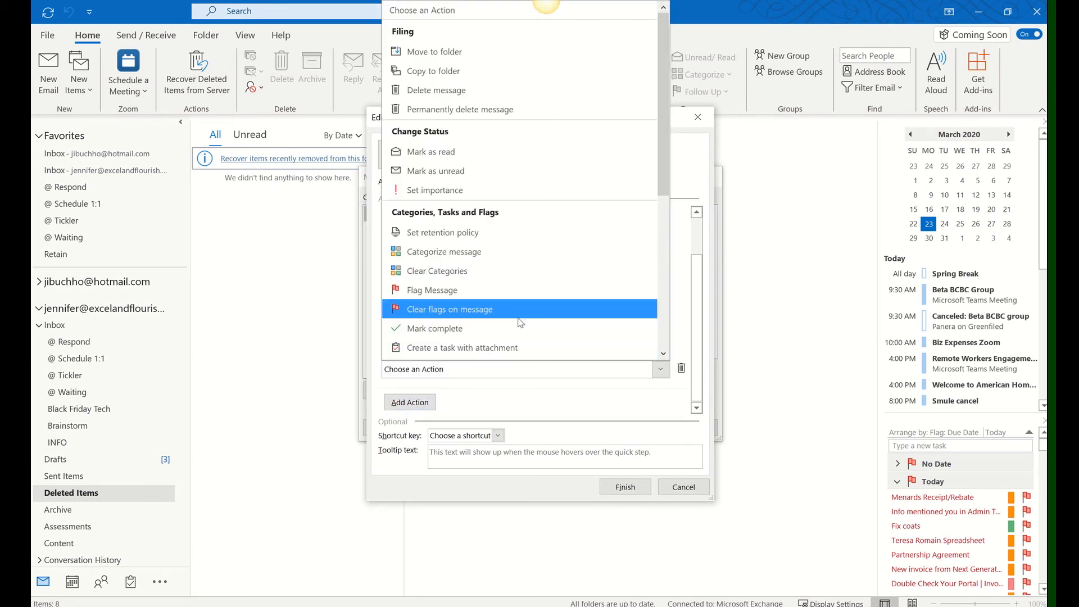
{"action": "scroll", "coordinate": [520, 322], "scroll_direction": "down", "scroll_amount": 1}
{"action": "scroll", "coordinate": [519, 315], "scroll_direction": "up", "scroll_amount": 1}
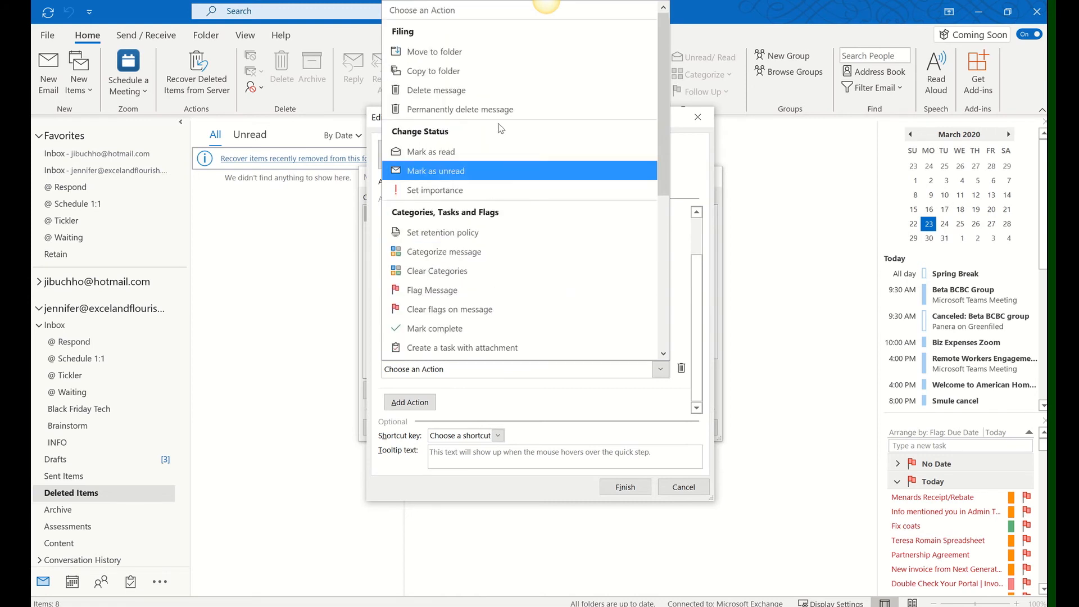
{"action": "left_click", "coordinate": [486, 56]}
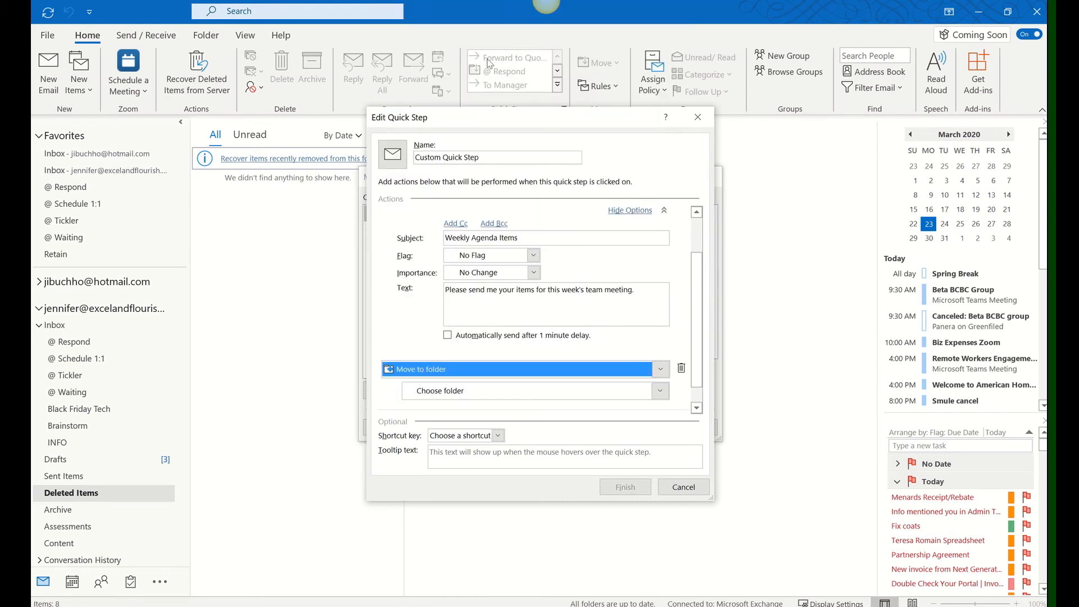
{"action": "left_click", "coordinate": [490, 388]}
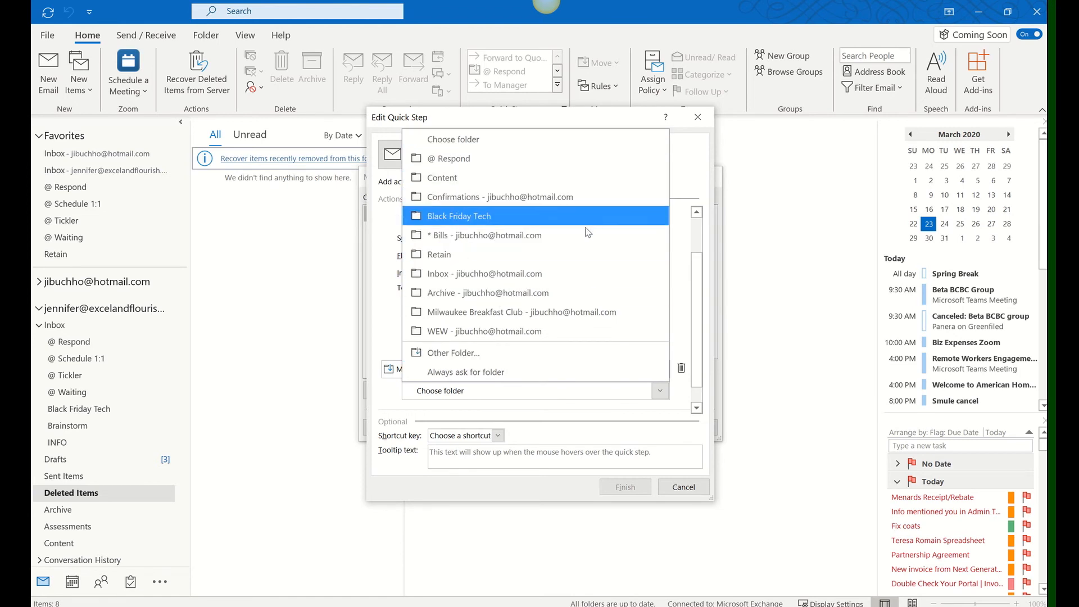
{"action": "left_click", "coordinate": [453, 352]}
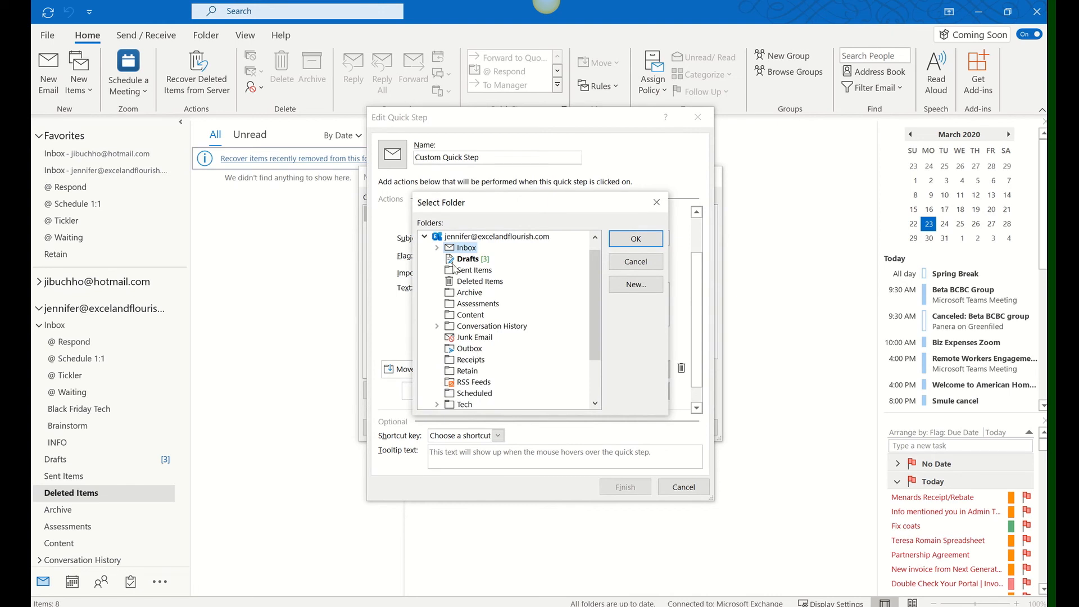
{"action": "left_click", "coordinate": [437, 248]}
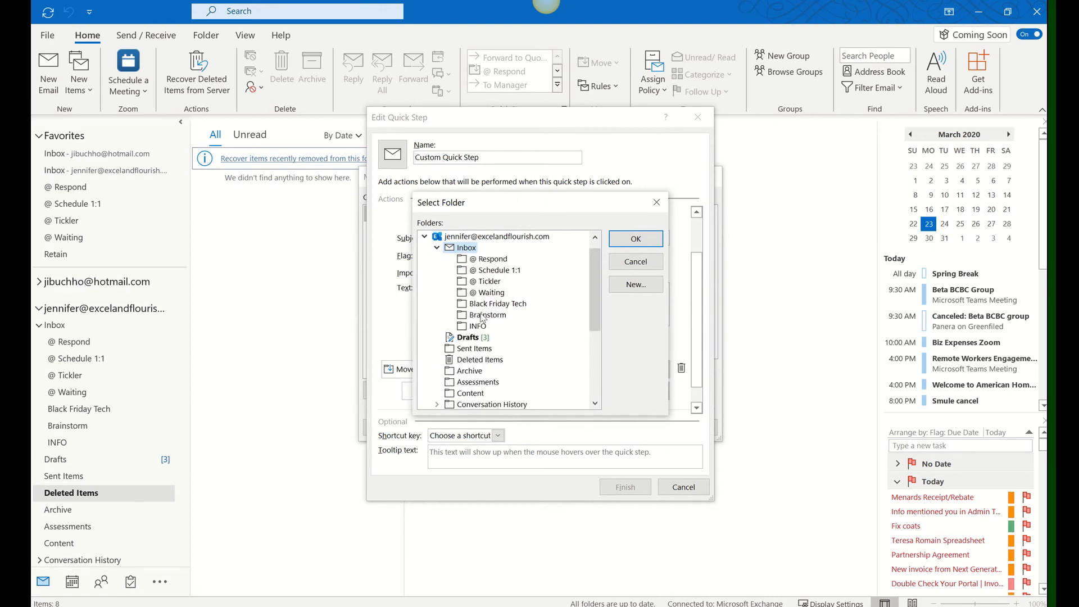
{"action": "left_click", "coordinate": [490, 293]}
{"action": "left_click", "coordinate": [627, 245]}
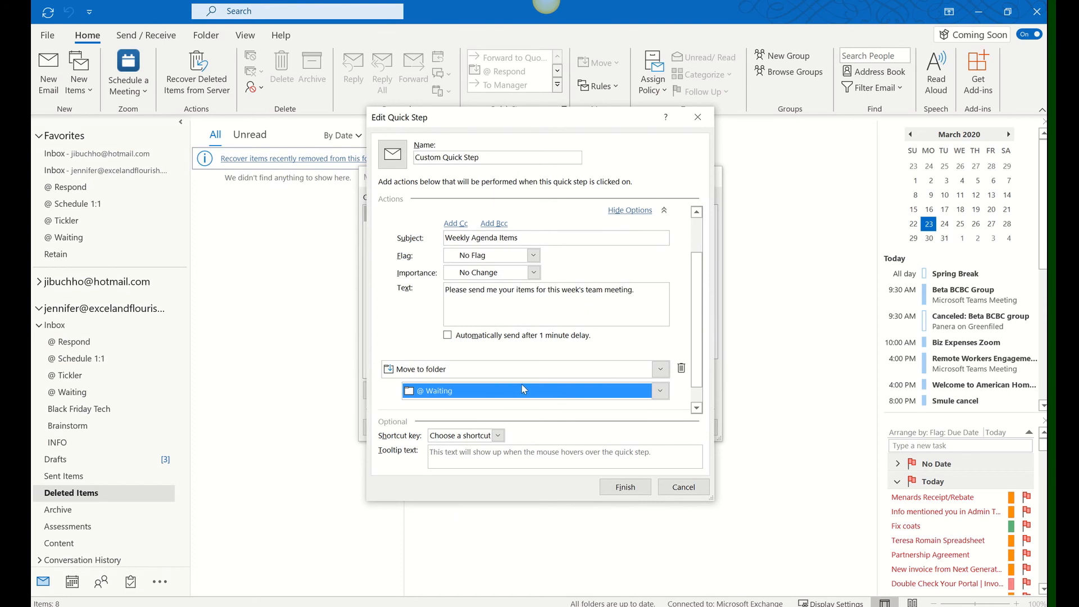
Add a third action, Flag Message, to the Quick Step and set its flag to This Week.
{"action": "scroll", "coordinate": [639, 382], "scroll_direction": "down", "scroll_amount": 1}
{"action": "left_click", "coordinate": [408, 400]}
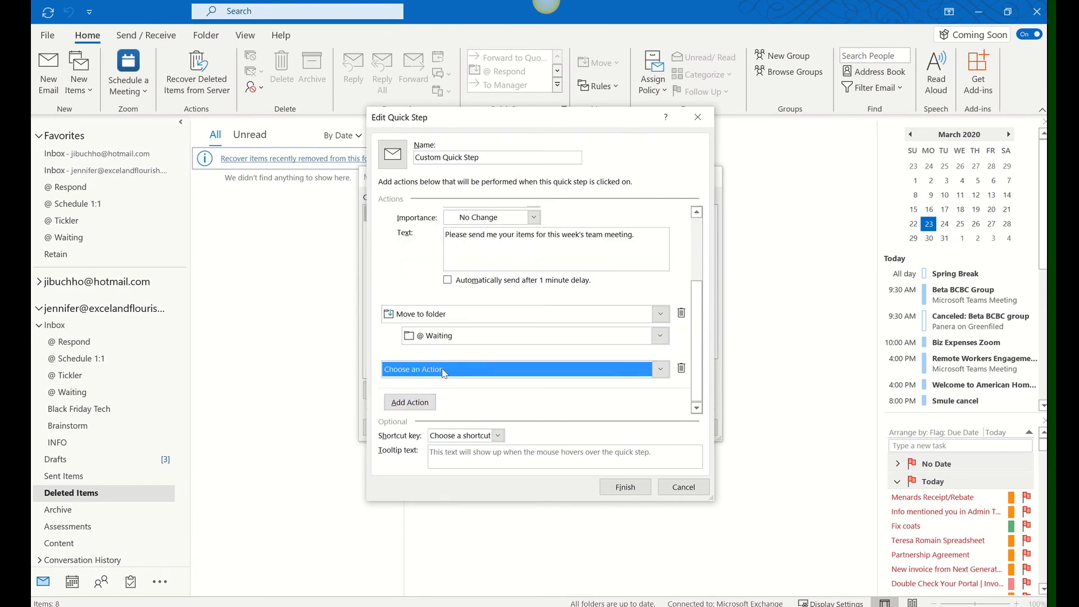
{"action": "left_click", "coordinate": [490, 370]}
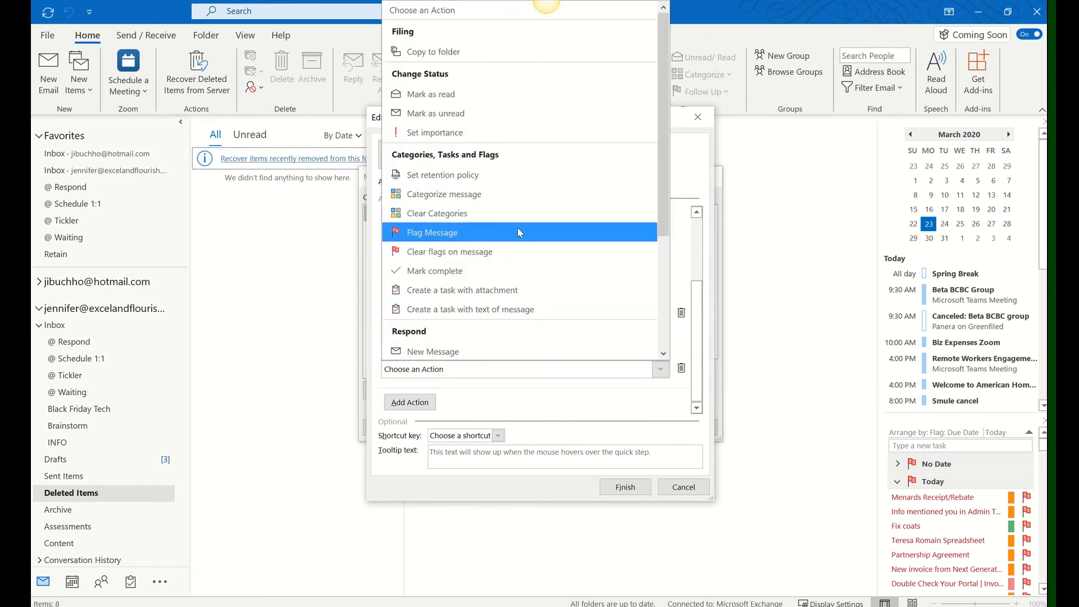
{"action": "left_click", "coordinate": [509, 233]}
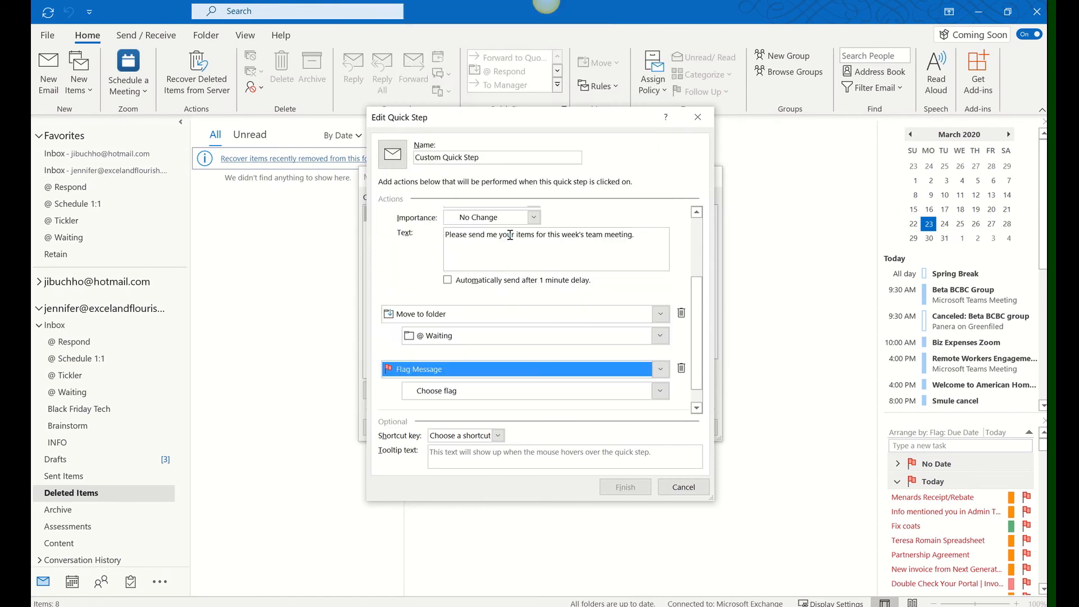
{"action": "left_click", "coordinate": [527, 390]}
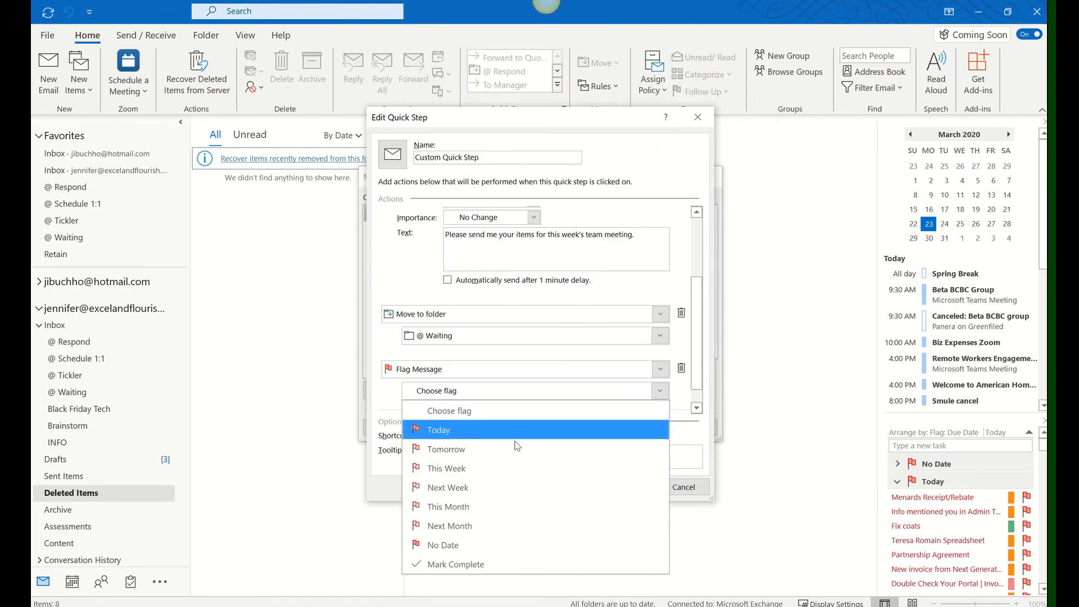
{"action": "left_click", "coordinate": [506, 471]}
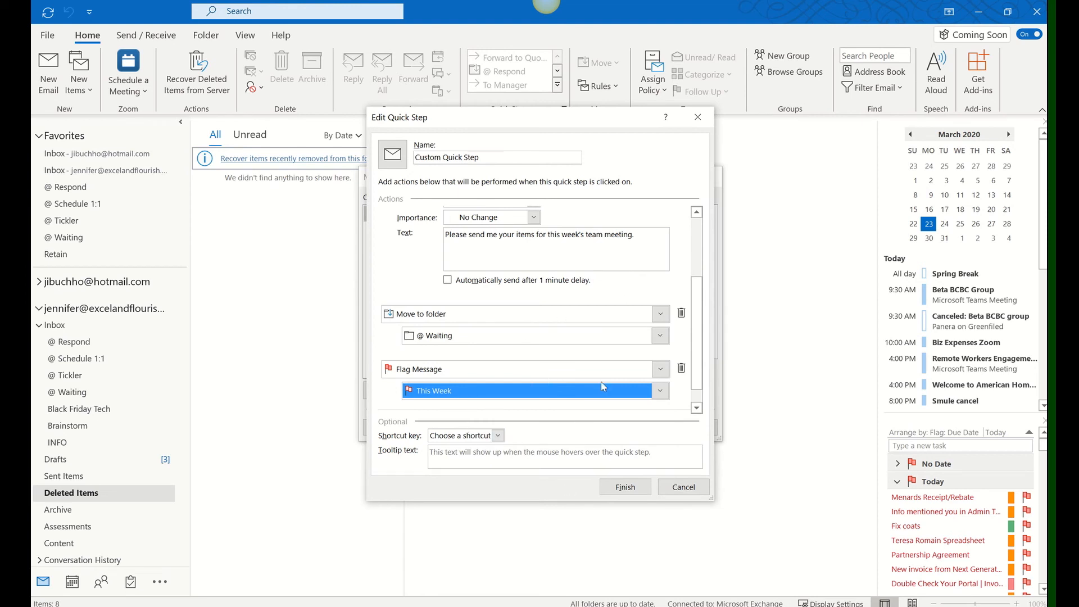
Review the available shortcut keys without assigning one, and save the finished custom Quick Step.
{"action": "left_click", "coordinate": [498, 436]}
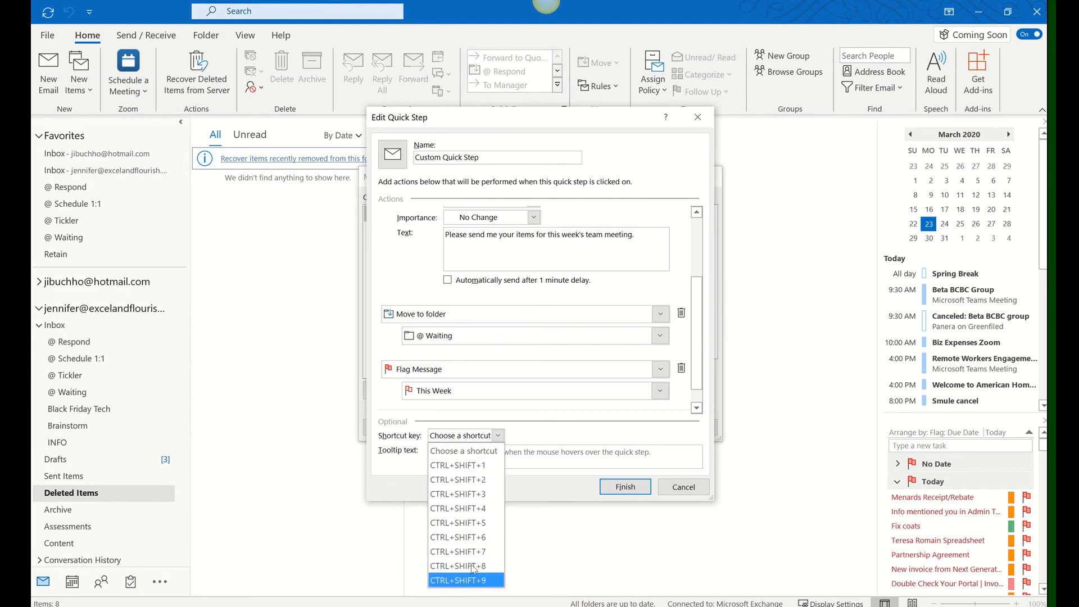
{"action": "left_click", "coordinate": [536, 436]}
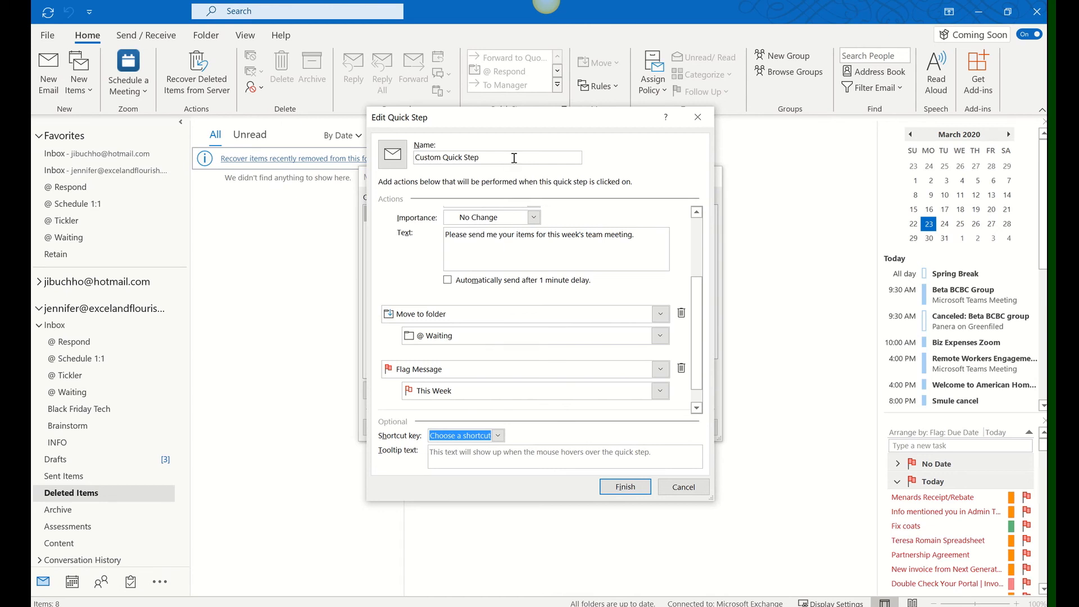
{"action": "left_click", "coordinate": [449, 284]}
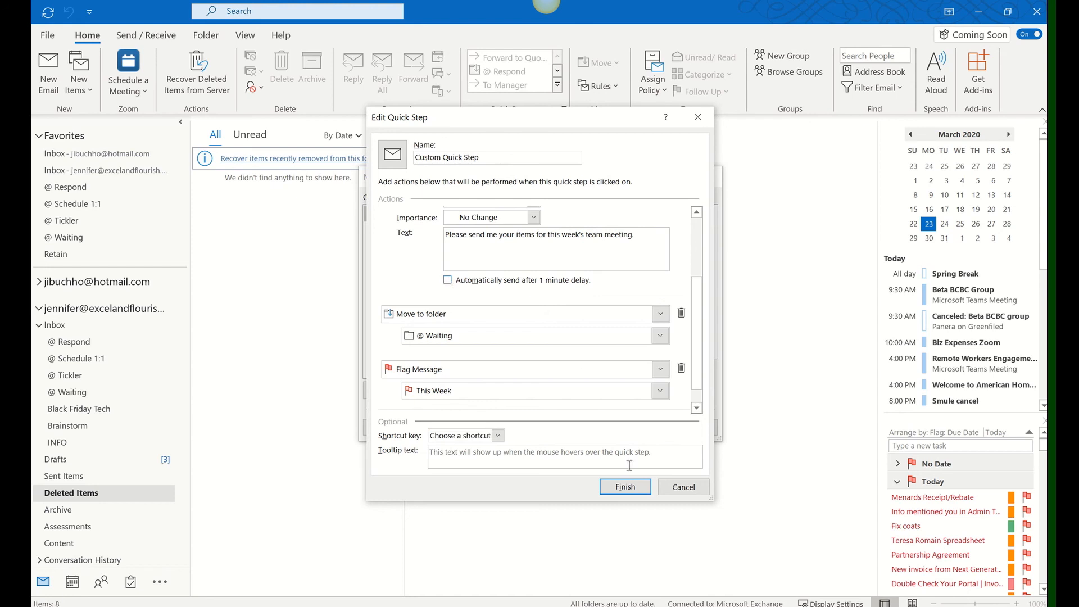
{"action": "left_click", "coordinate": [628, 486]}
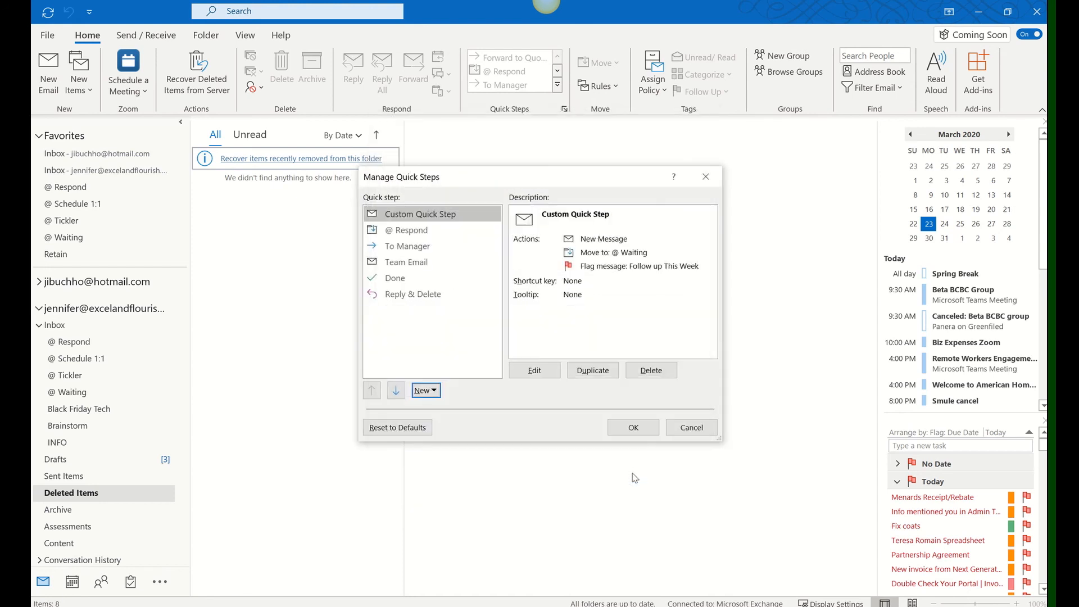
{"action": "left_click", "coordinate": [641, 431]}
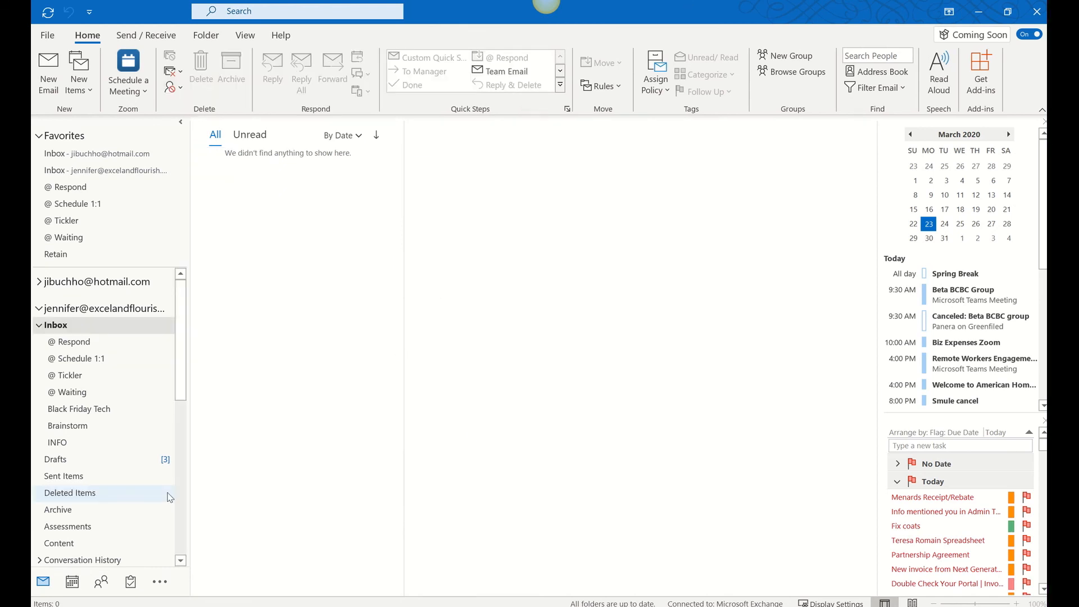
Find a mail folder that contains messages, @ Respond, and run the custom Quick Step from there.
{"action": "left_click", "coordinate": [55, 325]}
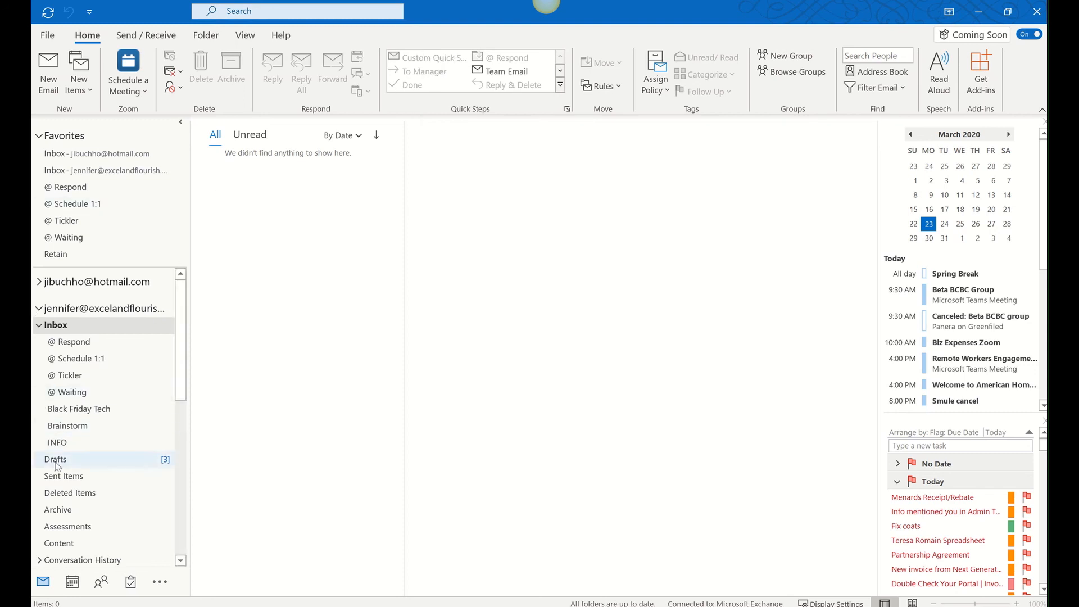
{"action": "left_click", "coordinate": [55, 512]}
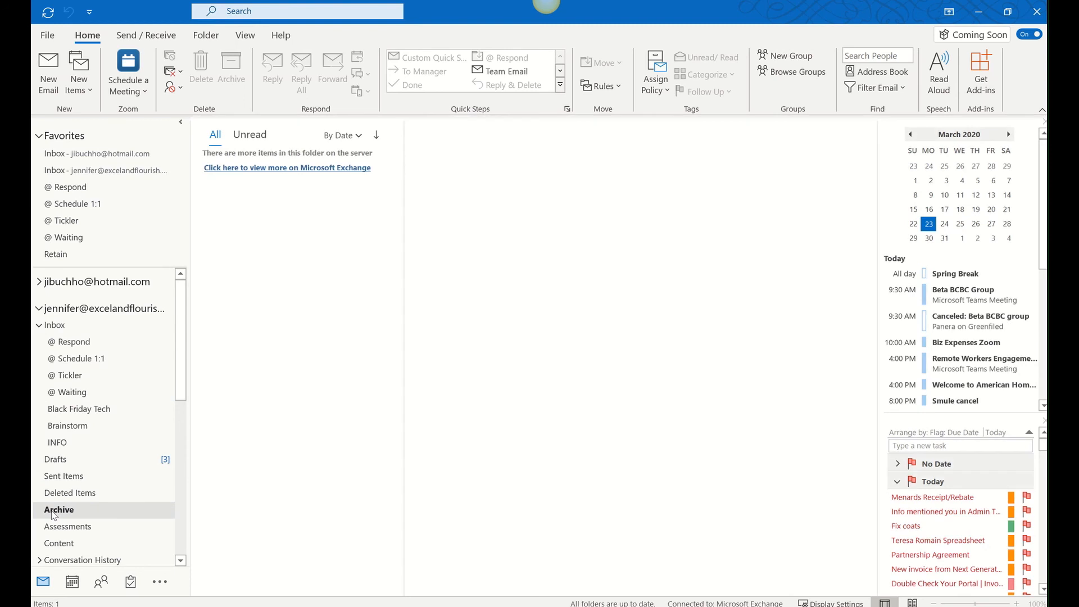
{"action": "left_click", "coordinate": [81, 445]}
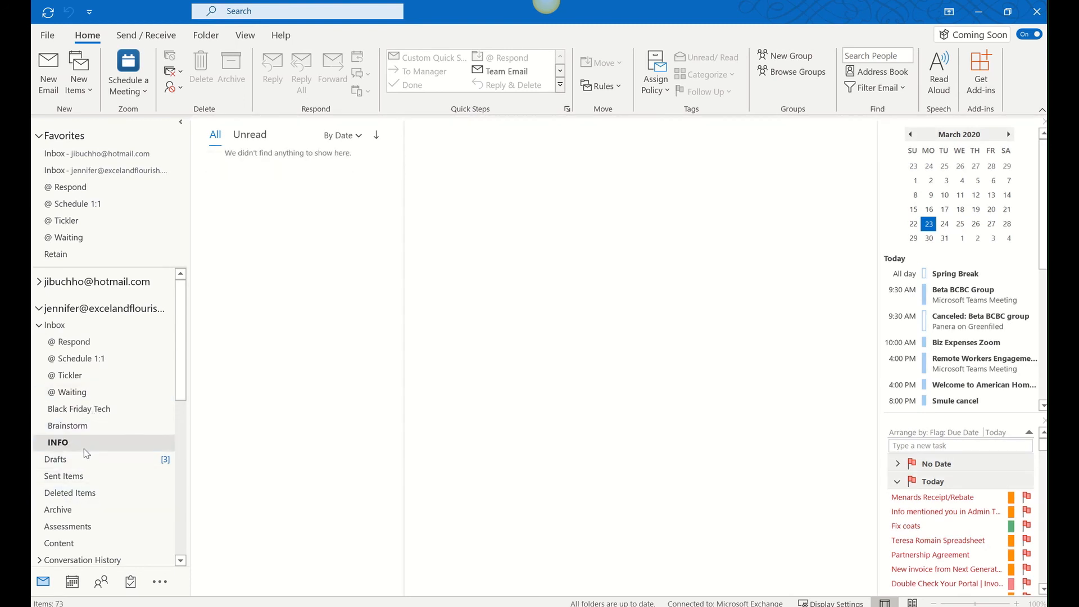
{"action": "left_click", "coordinate": [93, 343]}
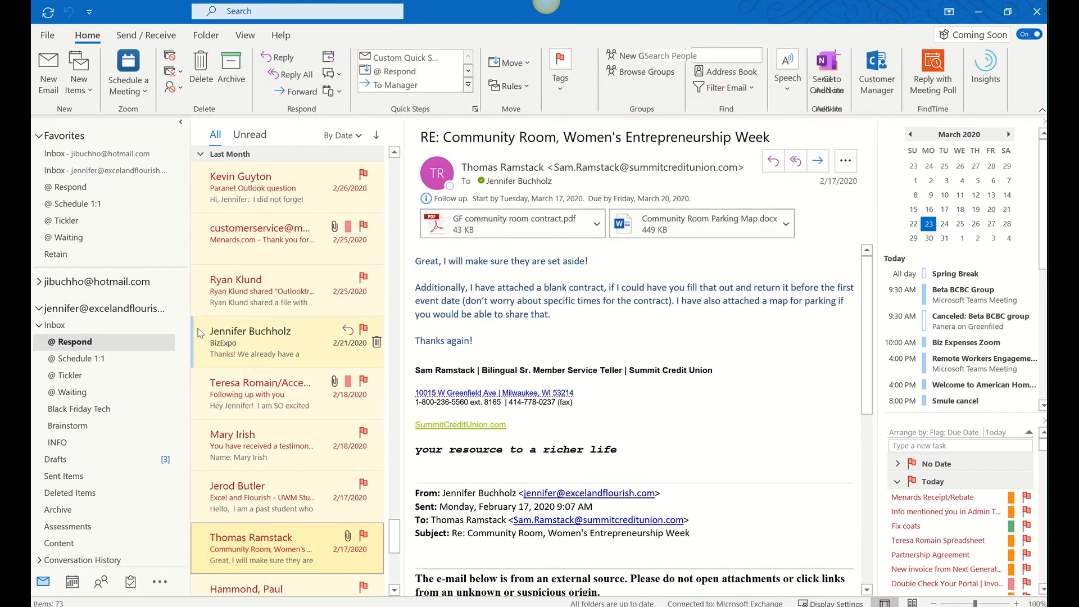
{"action": "left_click", "coordinate": [379, 59]}
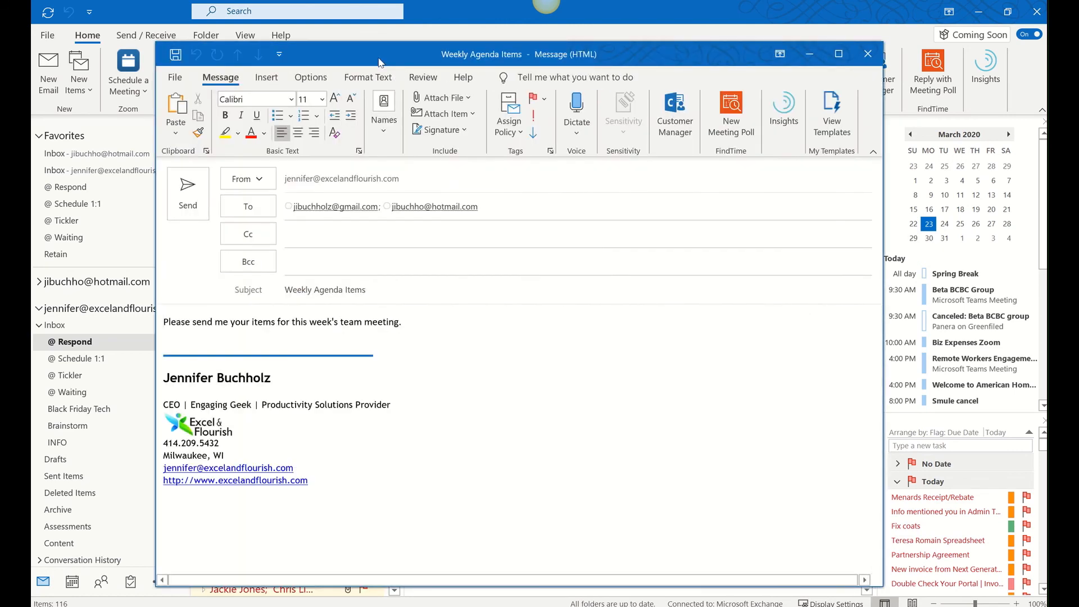